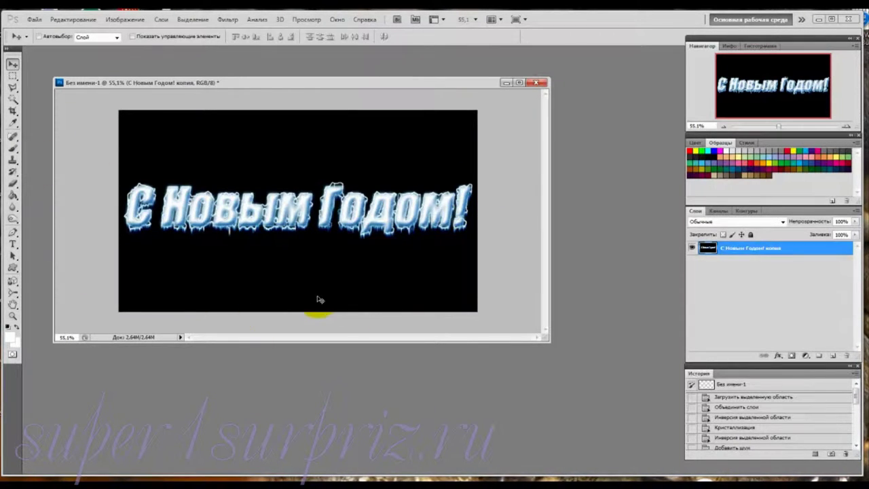
Minimize the finished 'С Новым Годом!' example document window.
click(506, 83)
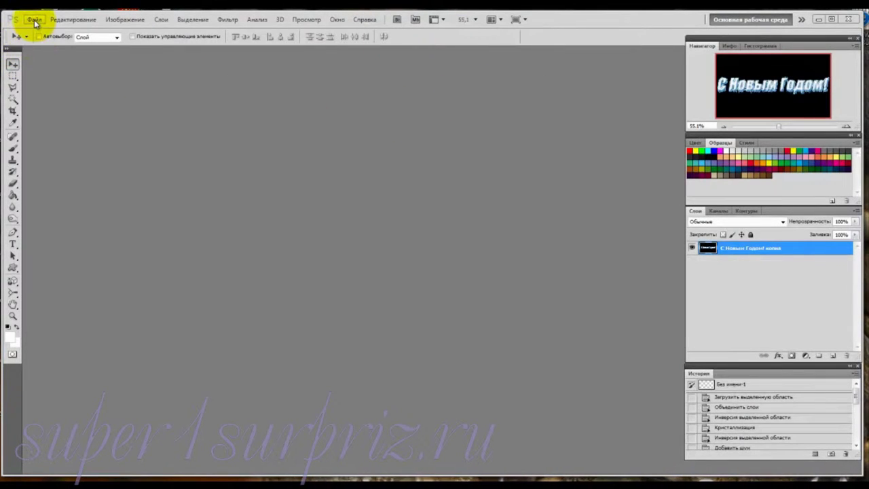
Create a 1280×720 px transparent document and fill its layer black with the Paint Bucket.
click(34, 21)
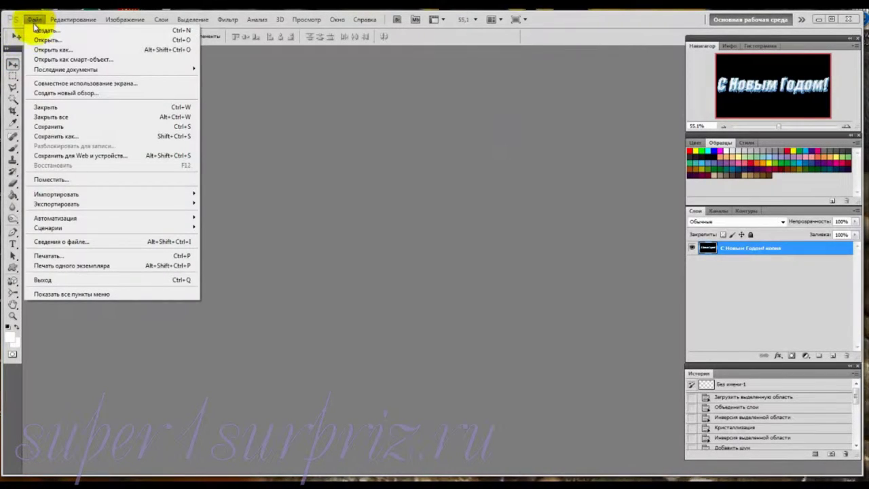
click(42, 31)
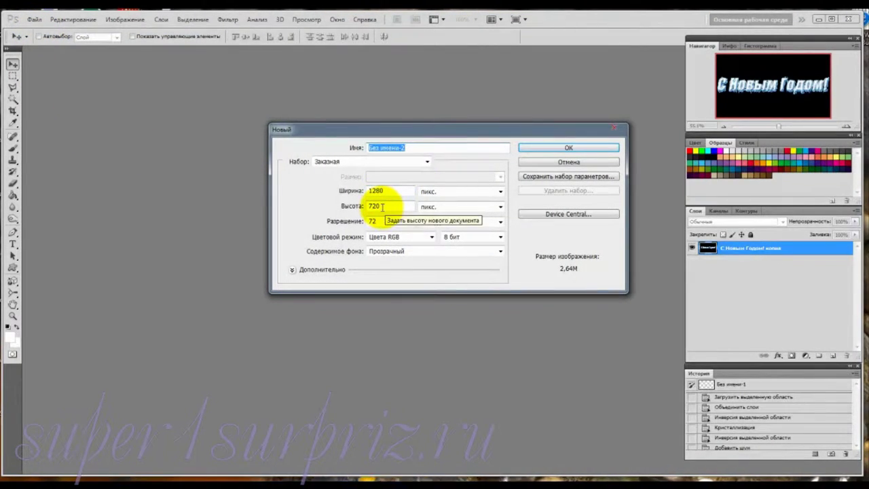
click(541, 147)
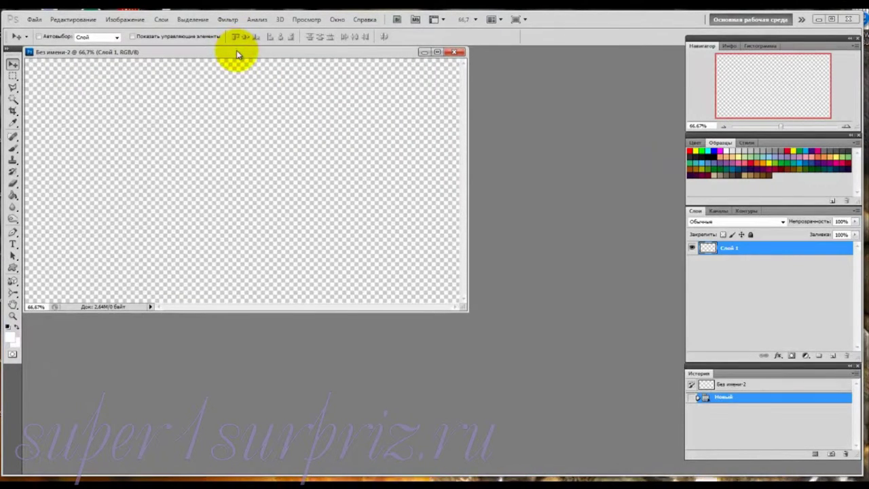
drag(237, 54, 353, 90)
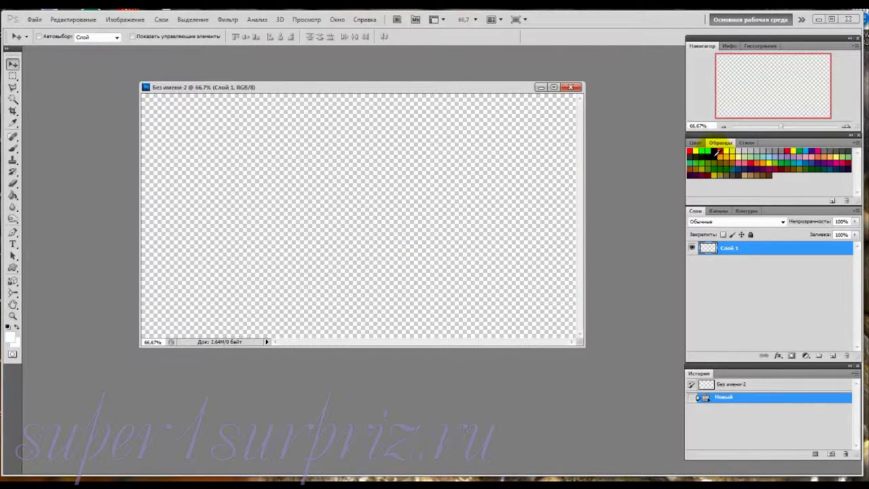
click(13, 197)
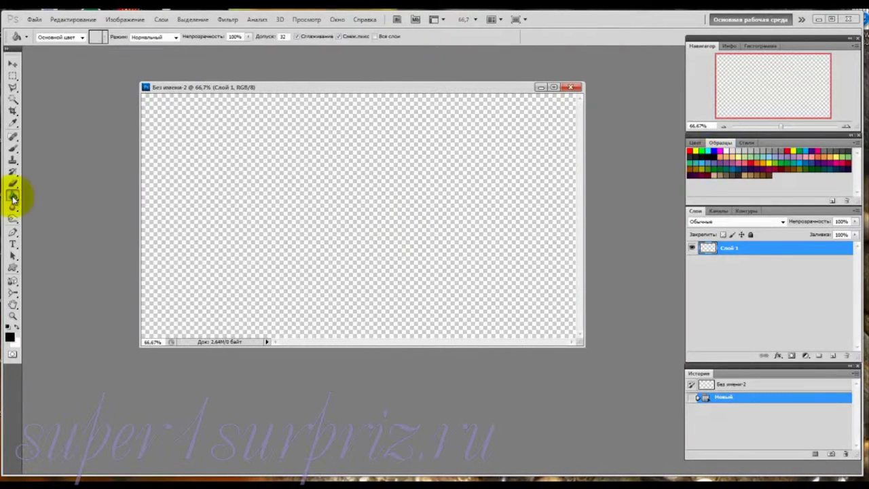
click(273, 203)
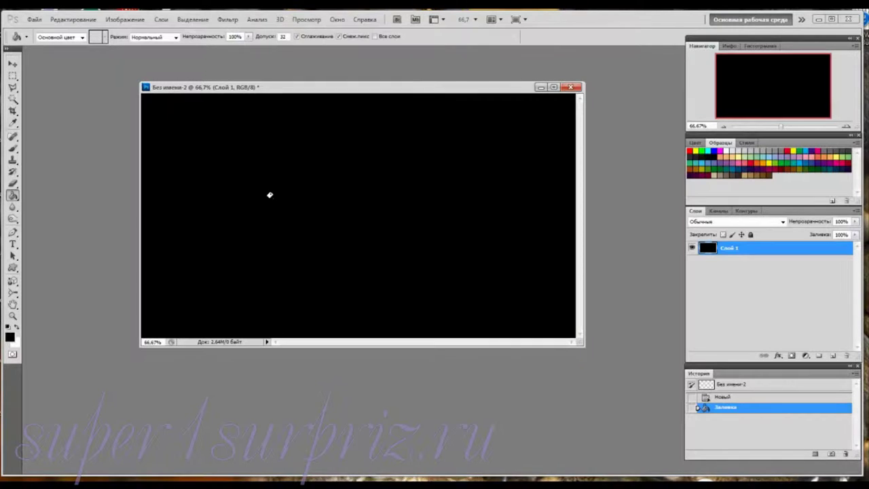
Set the Type tool's text colour to white (RGB 255, 255, 255).
click(13, 247)
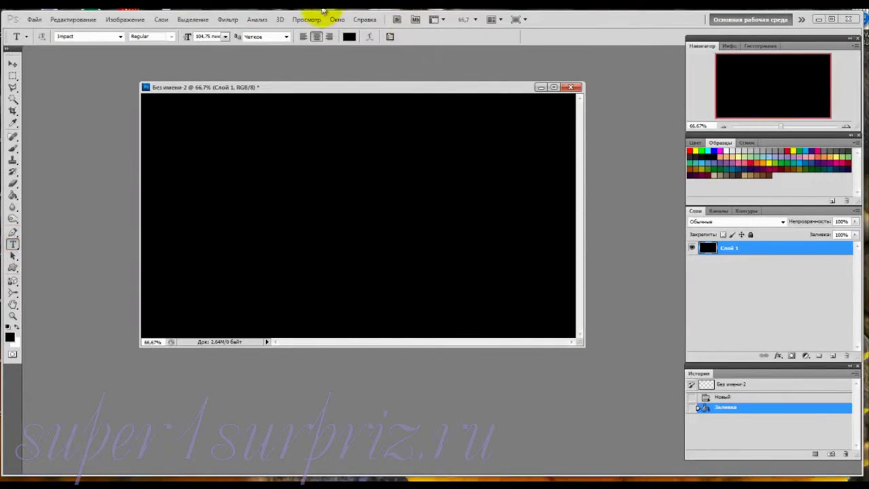
click(348, 37)
text(2)
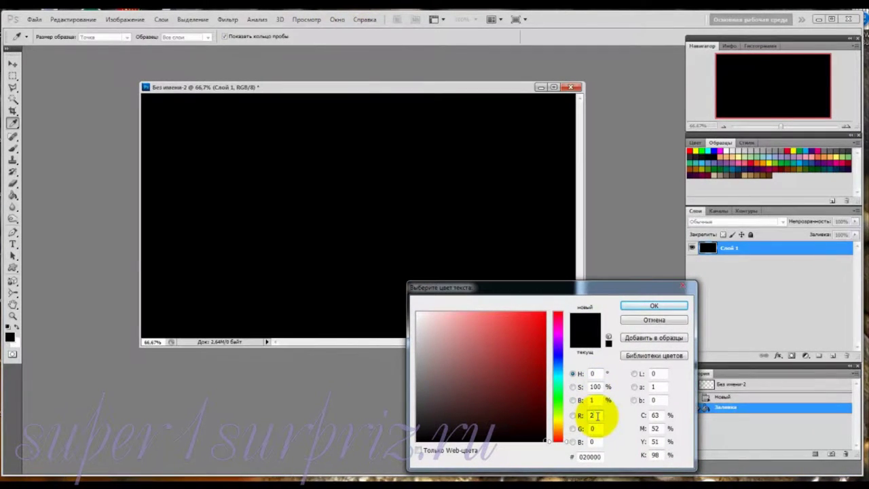
text(55)
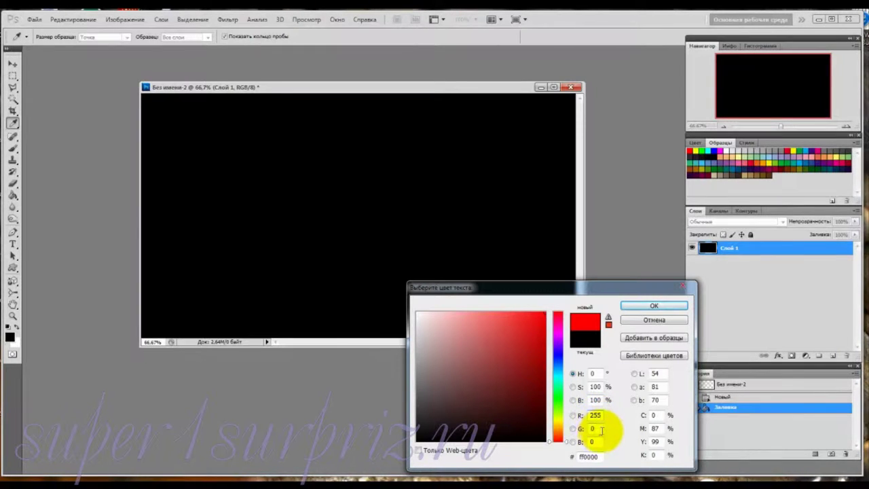
click(594, 428)
text(255)
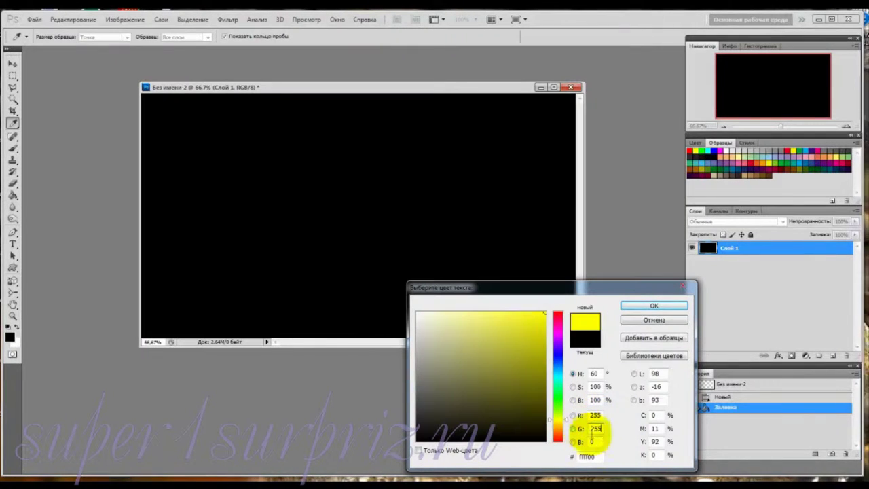
click(590, 442)
text(2)
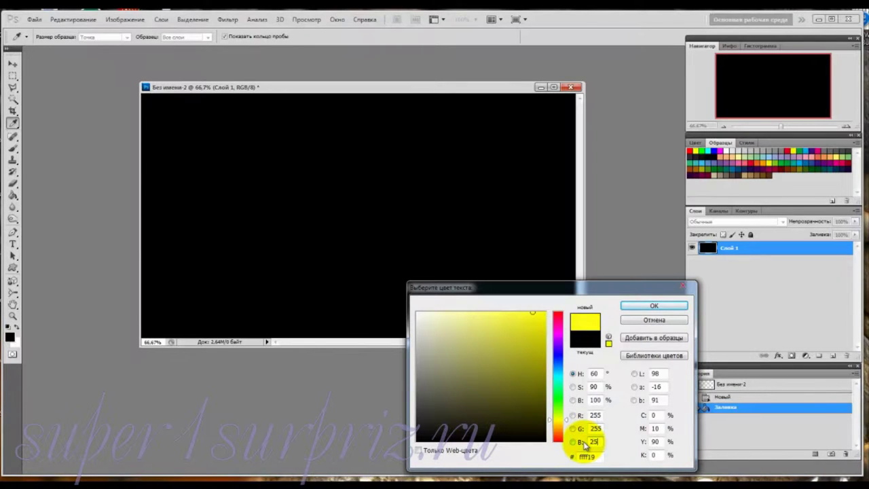
text(5)
click(636, 306)
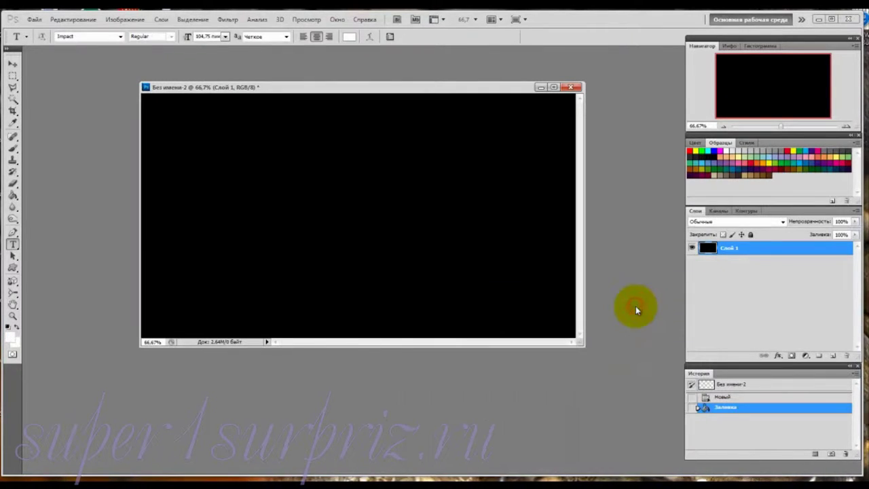
Type 'С Новым Годом!' on the canvas, commit it and centre it.
click(240, 190)
text(c)
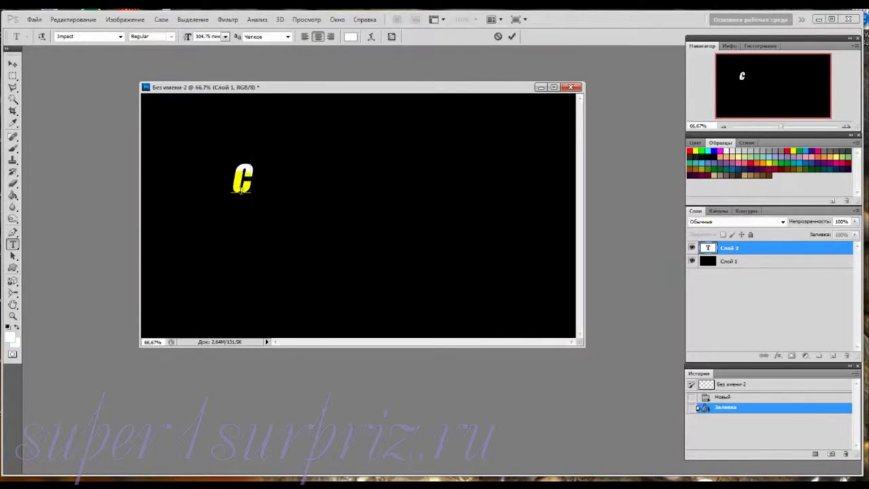
text(Но)
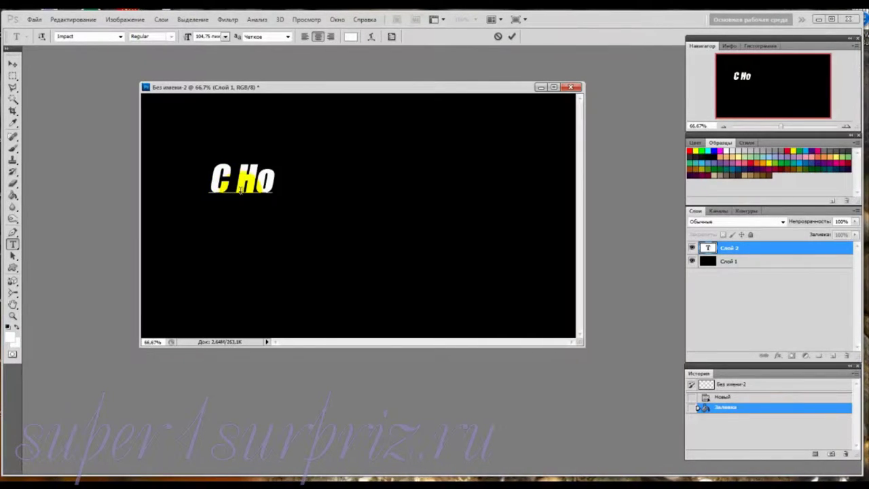
text(вым)
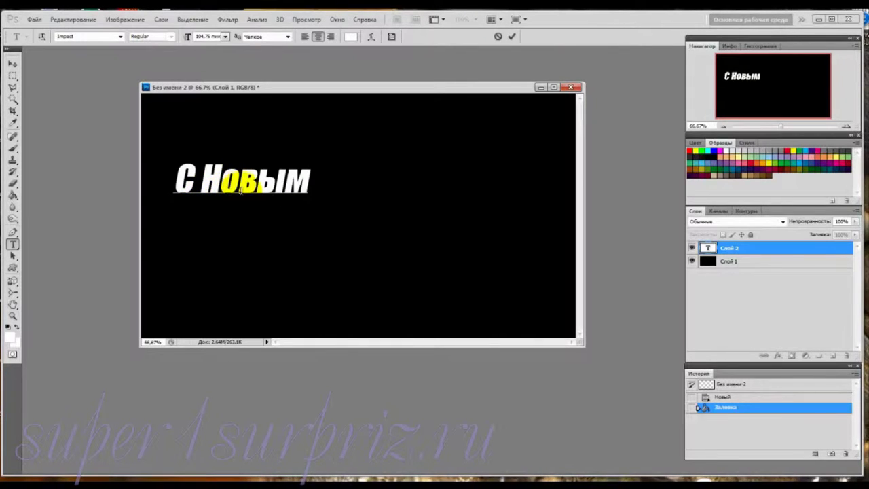
text( Год)
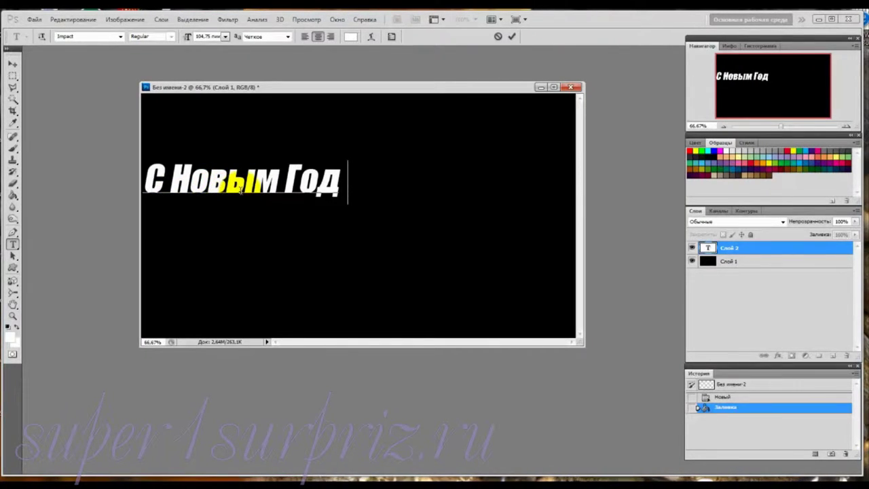
text(ом!)
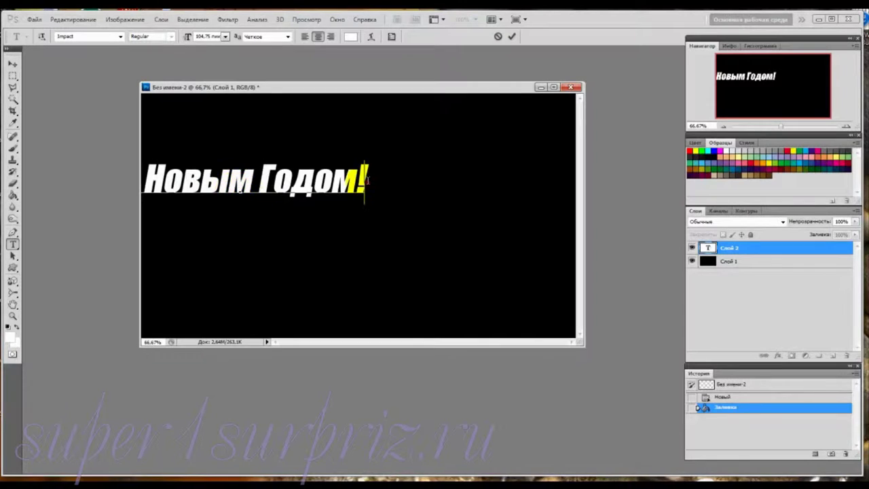
drag(364, 181, 74, 192)
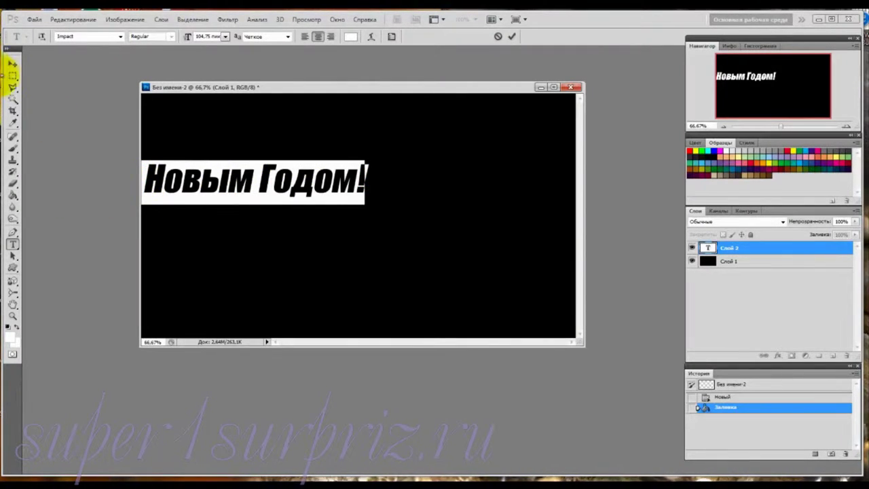
click(12, 65)
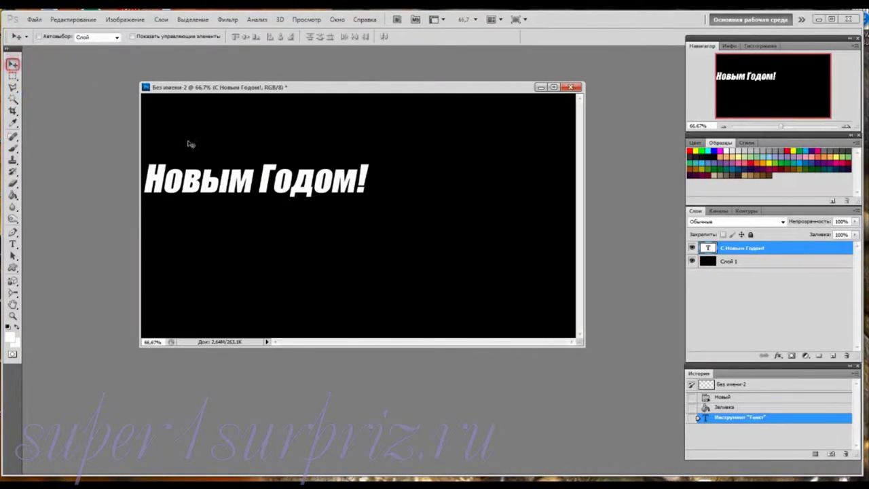
mouse_move(235, 181)
mouse_down()
mouse_move(374, 198)
mouse_move(363, 205)
mouse_up()
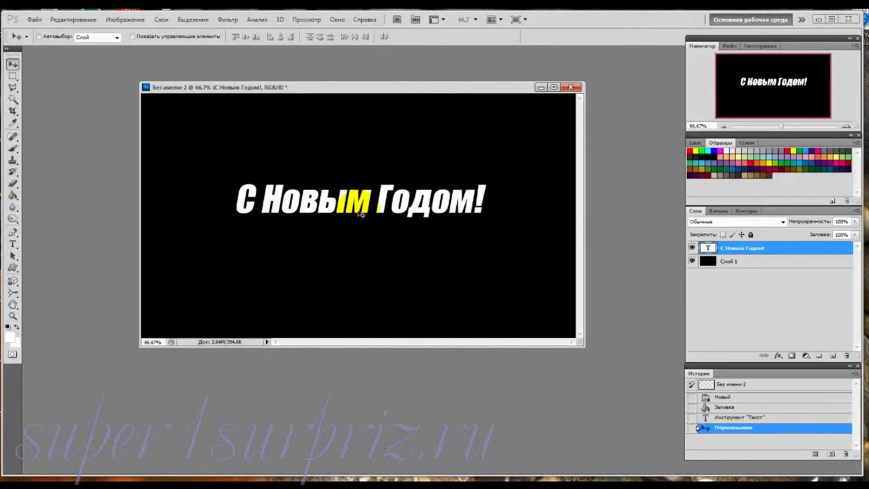
Free-transform the text to about 166% width and 188% height and commit.
click(76, 21)
mouse_move(87, 217)
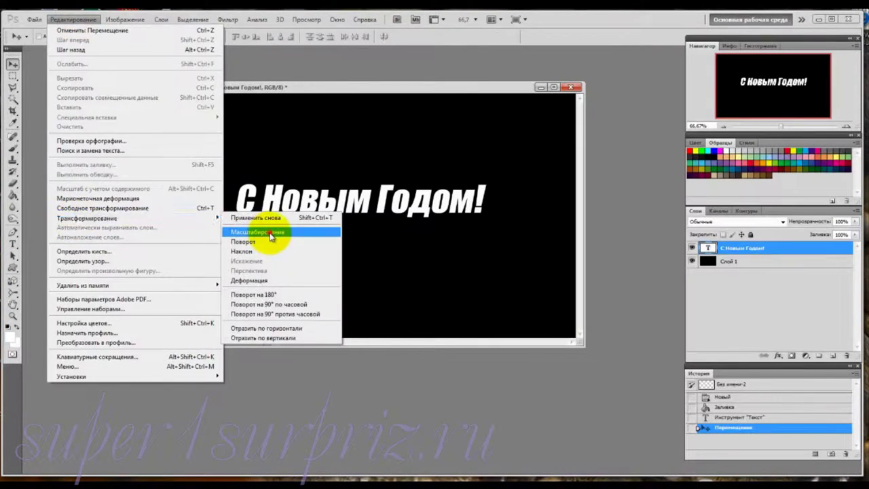
click(269, 233)
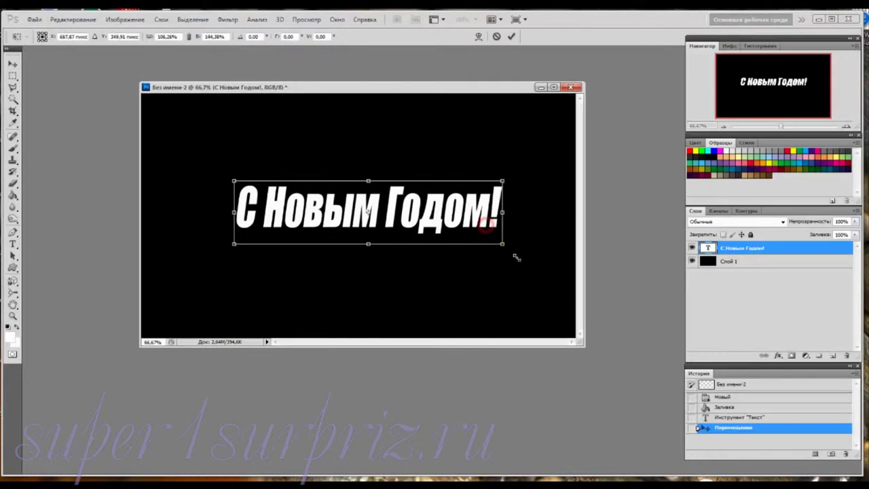
drag(485, 224, 559, 273)
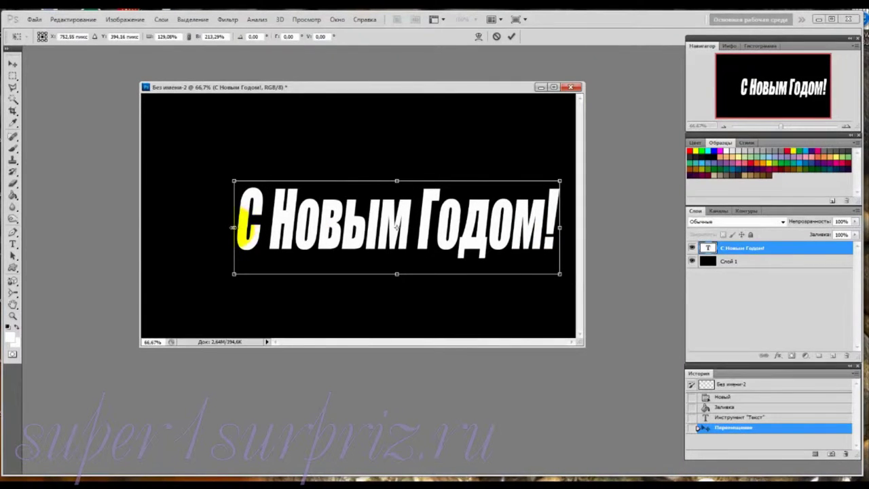
drag(234, 228, 152, 227)
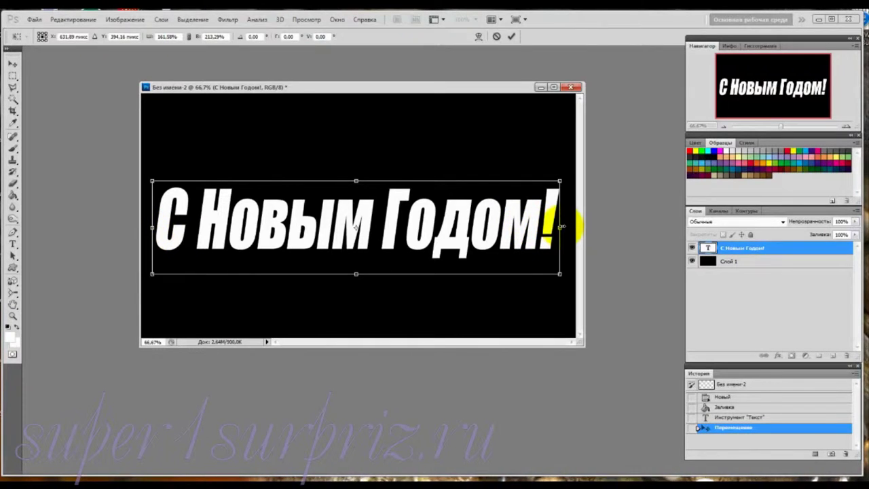
drag(560, 226, 569, 226)
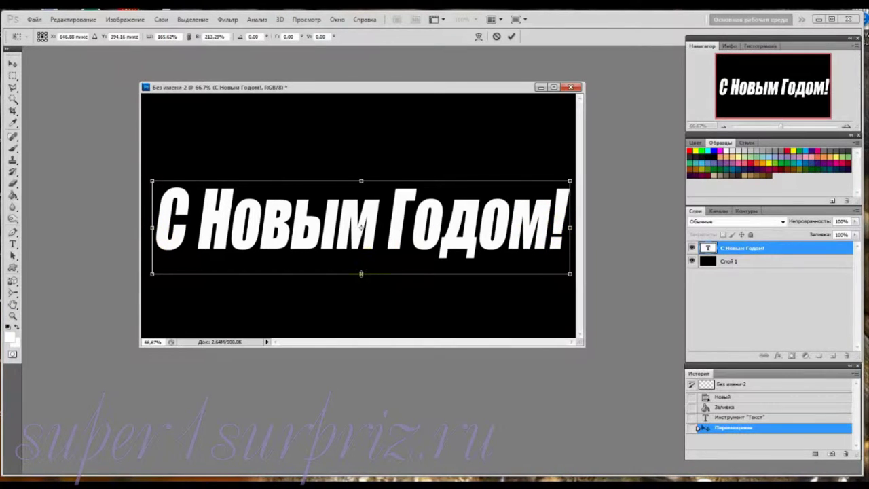
drag(361, 274, 361, 262)
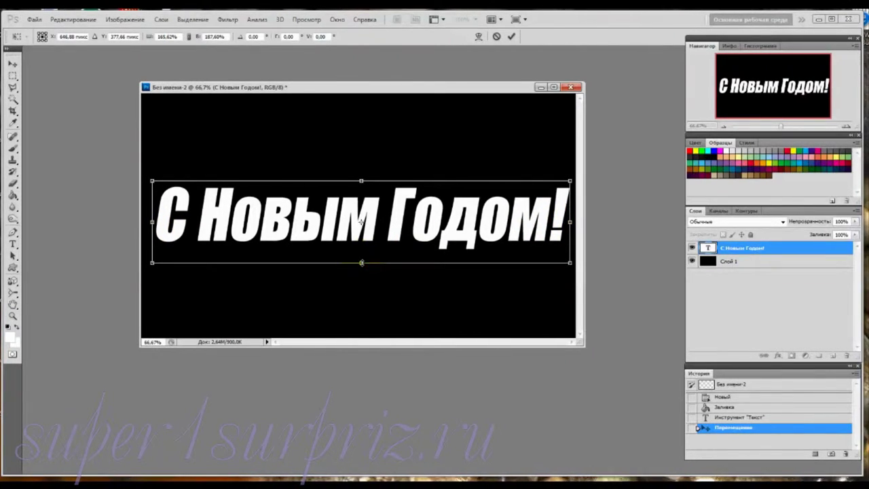
key(Return)
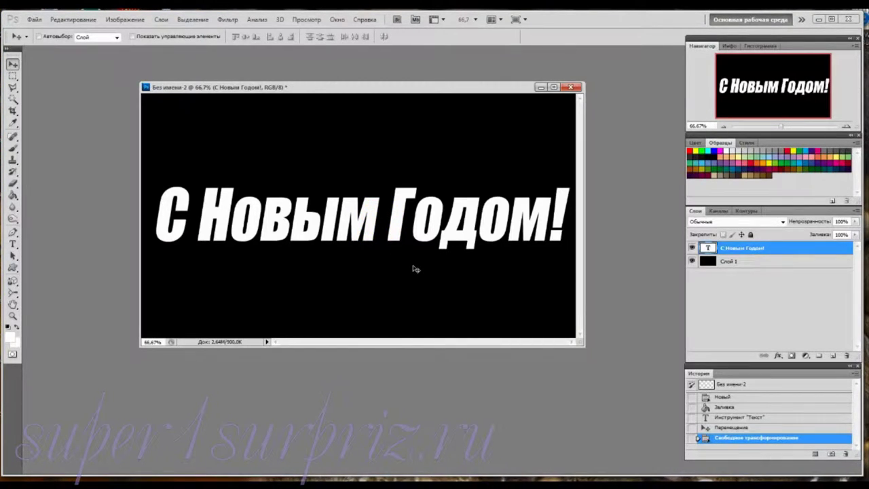
Duplicate the text layer as 'С Новым Годом! копия', hide it, and select the black layer.
key(ctrl+j)
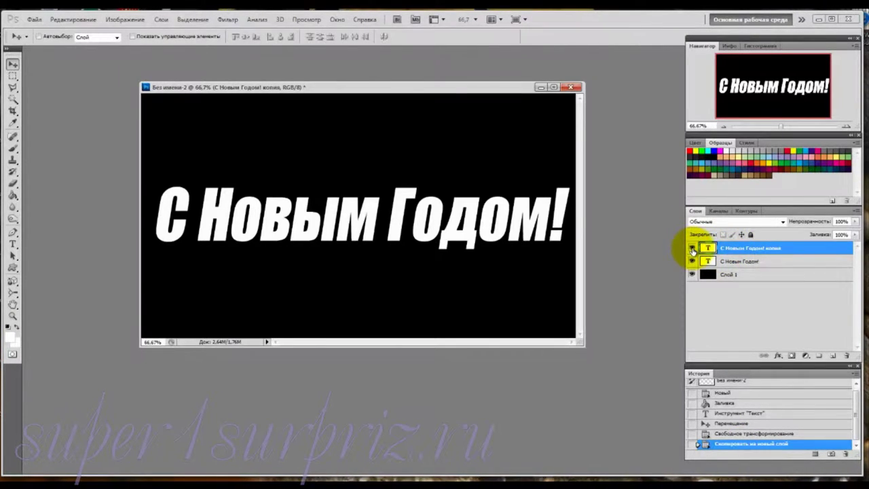
click(691, 249)
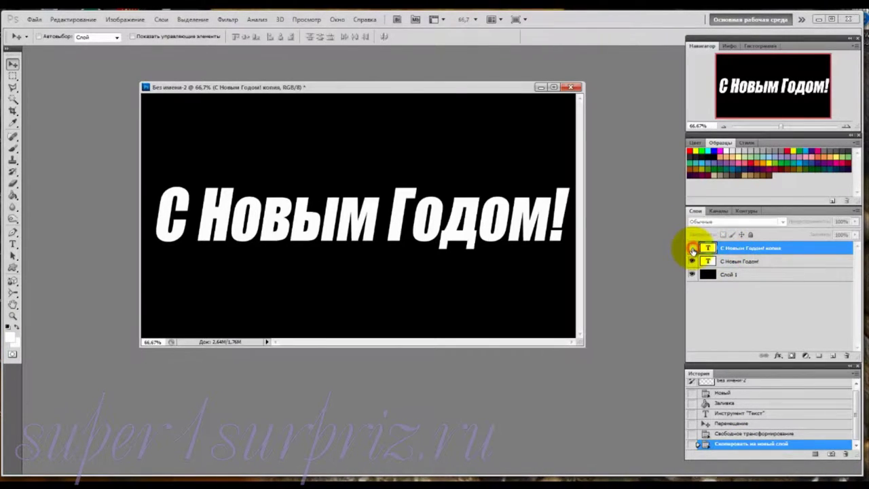
click(736, 274)
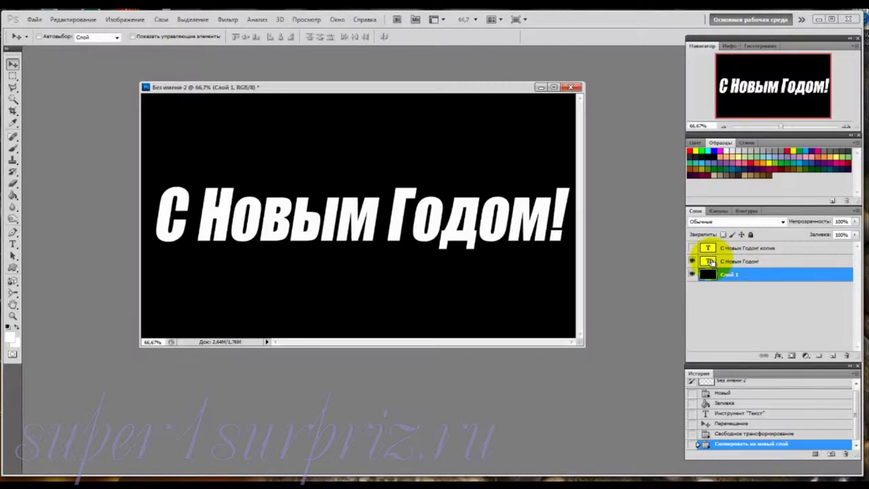
Load the text outline as a selection and merge the text with the black background layer.
ctrl+click(709, 261)
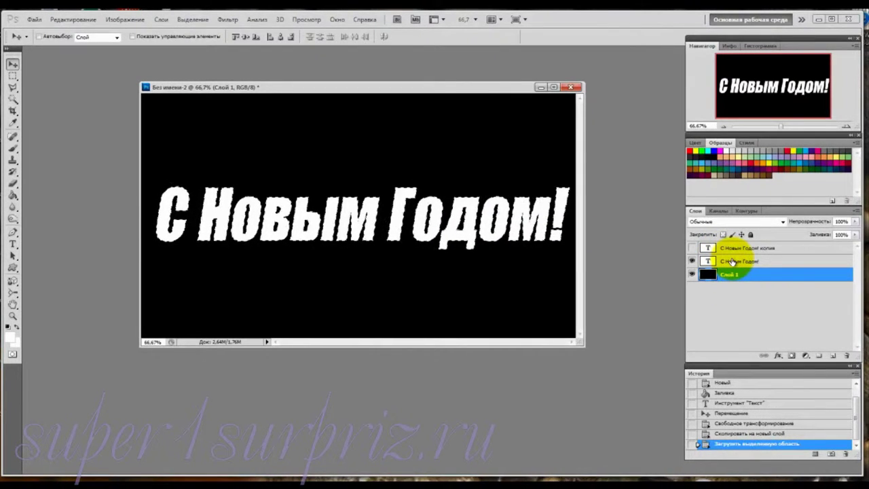
shift+click(732, 262)
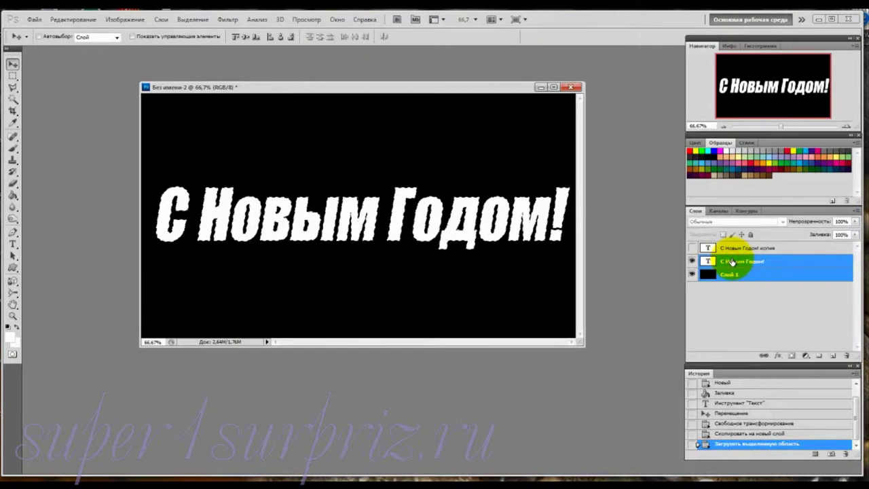
right_click(763, 274)
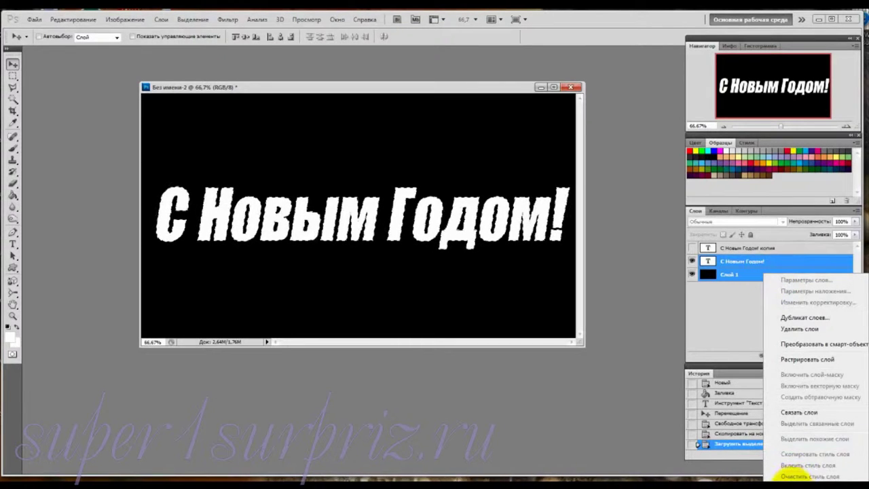
click(784, 478)
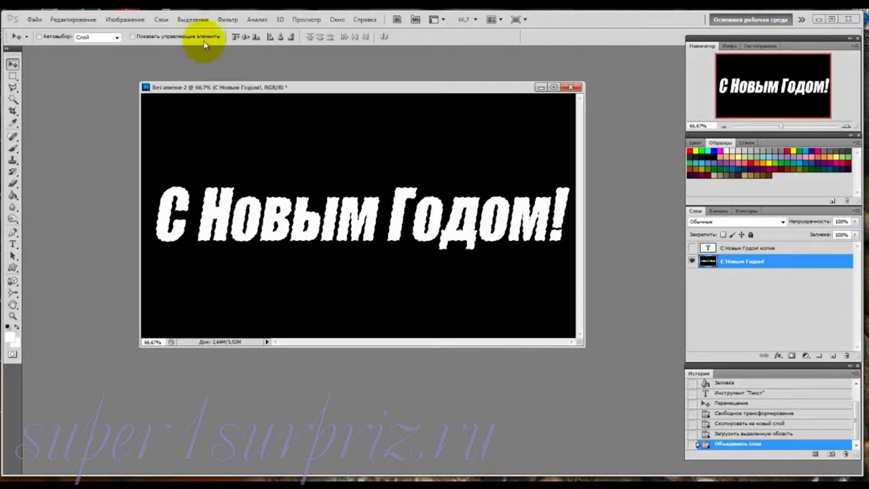
click(190, 20)
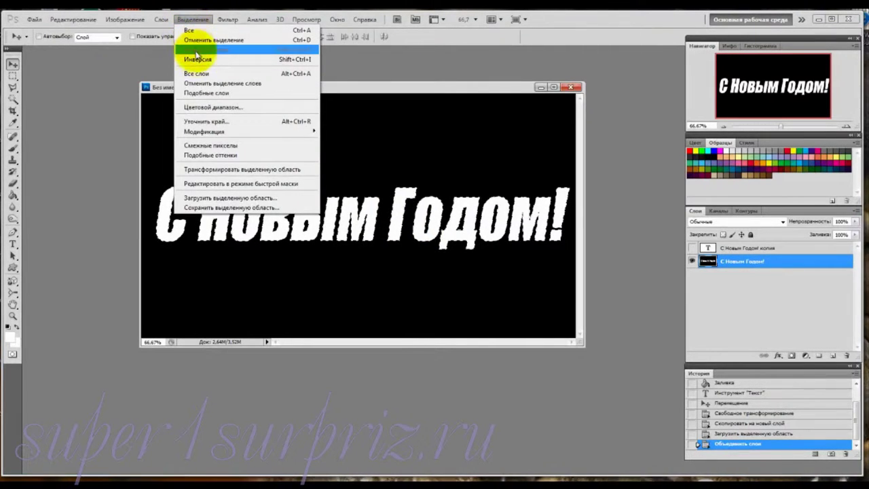
Invert the selection and apply the Crystallize filter around the letters.
click(196, 59)
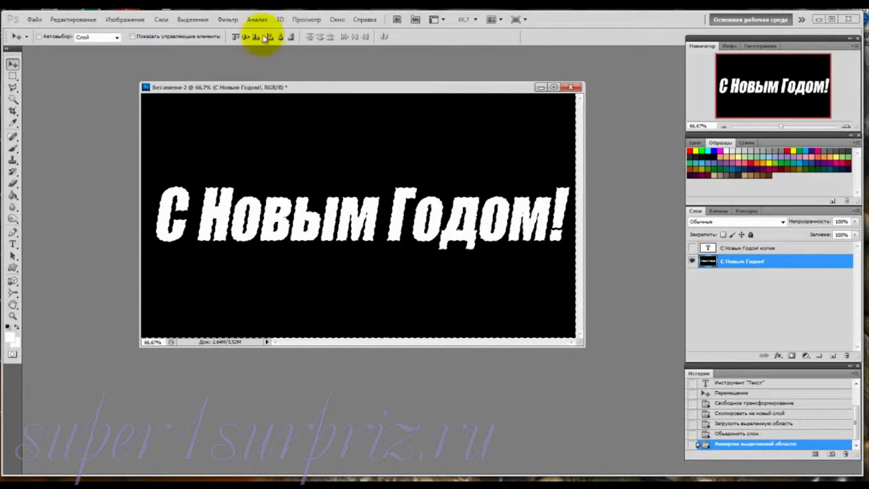
click(227, 20)
mouse_move(241, 150)
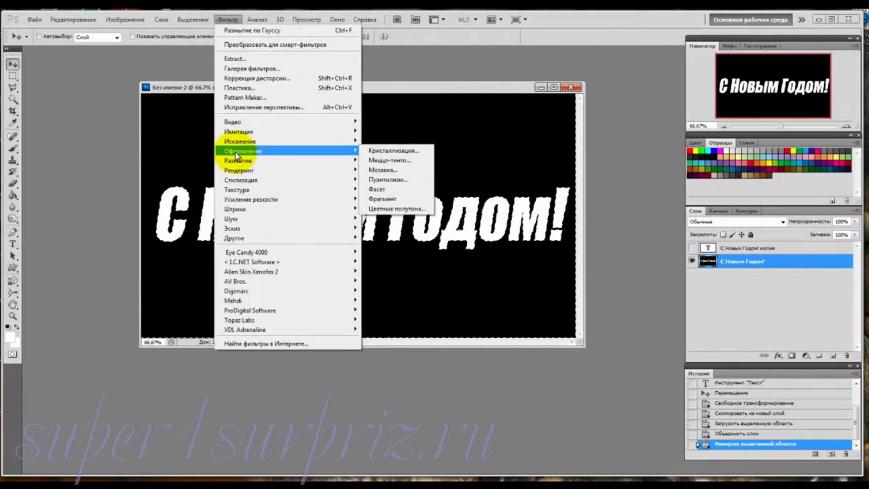
click(382, 150)
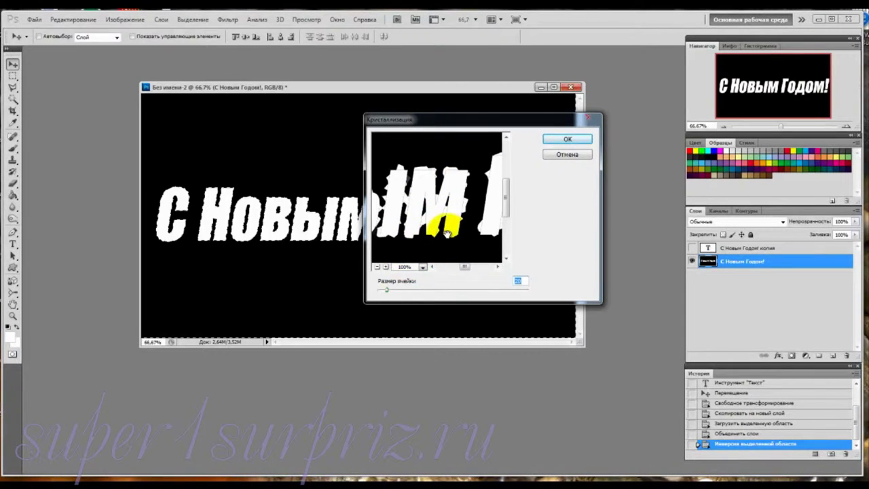
click(561, 140)
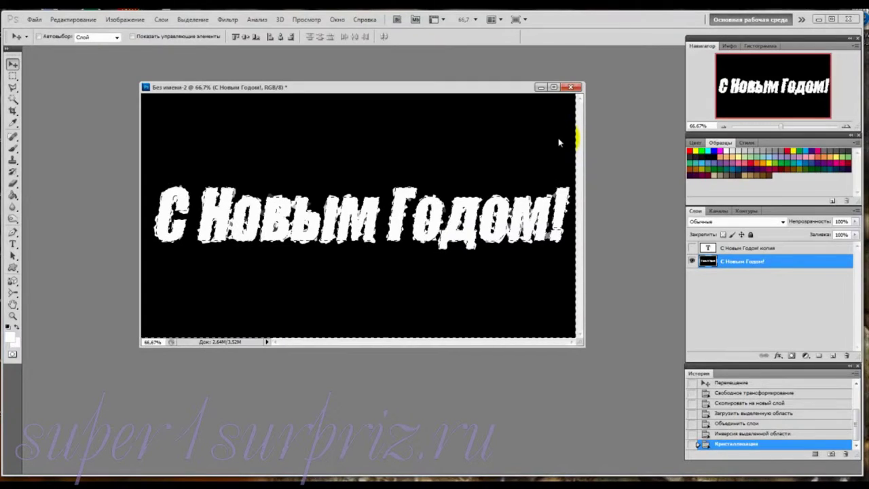
click(193, 20)
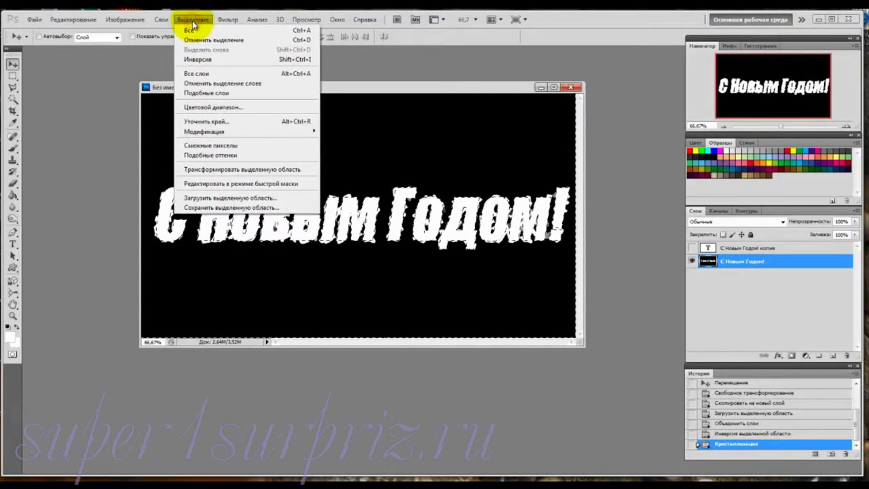
Invert the selection back to the letters and add monochrome Gaussian noise.
click(192, 61)
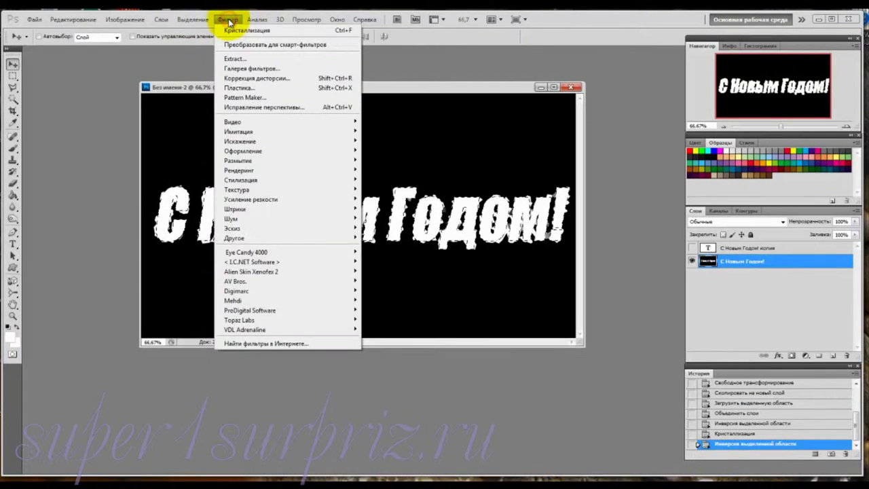
mouse_move(231, 218)
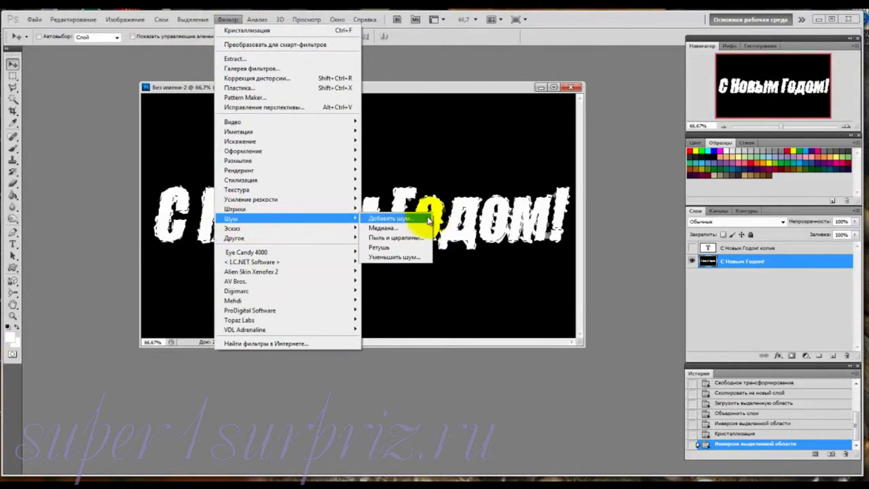
click(408, 219)
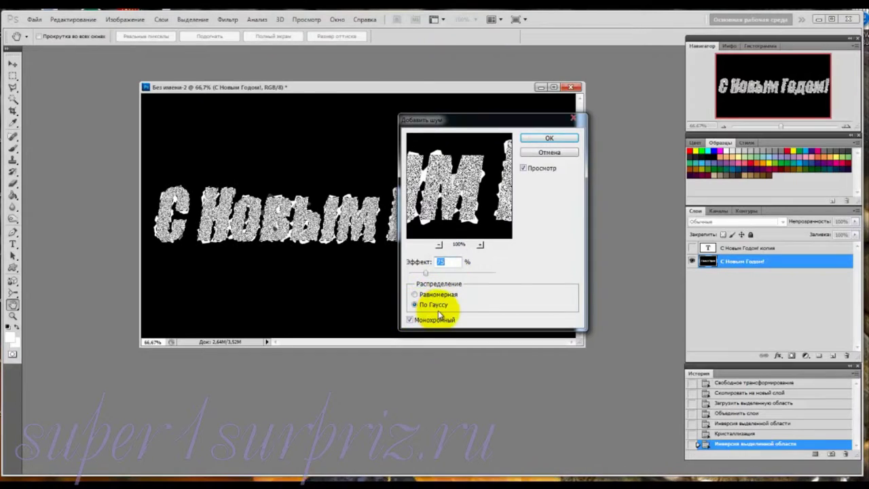
click(547, 138)
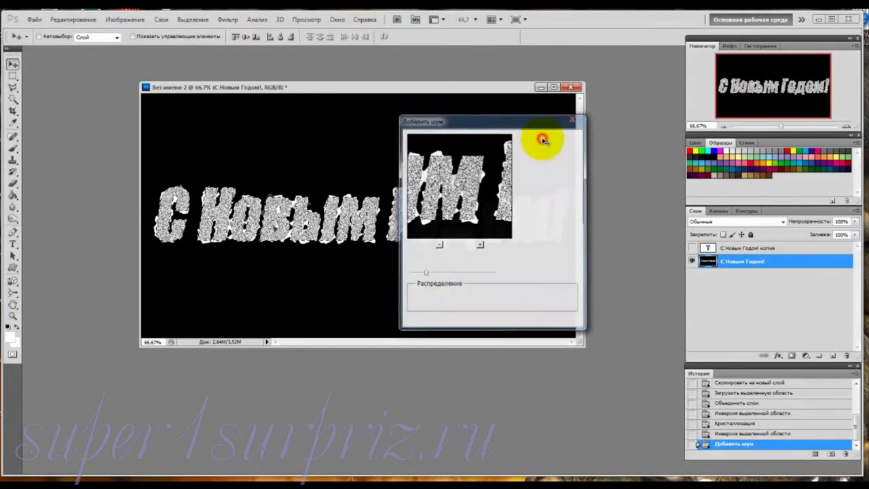
Soften the noisy letters with a Gaussian Blur of radius 3,0.
click(226, 23)
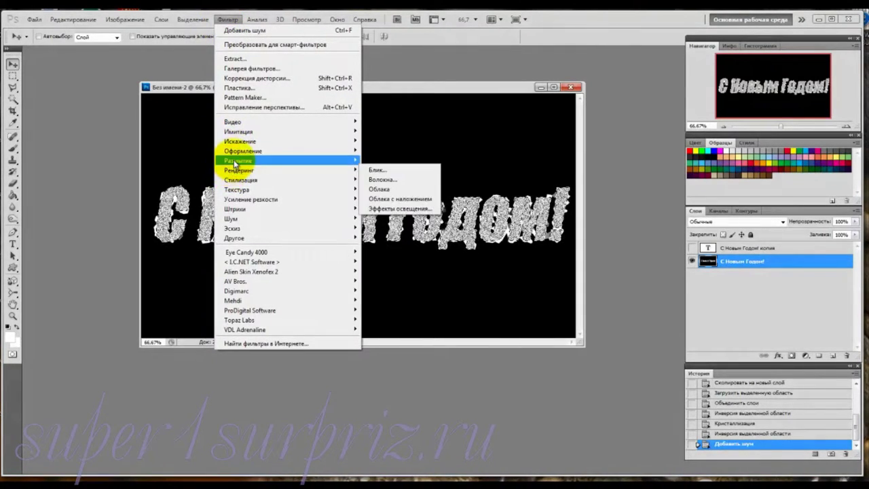
mouse_move(238, 160)
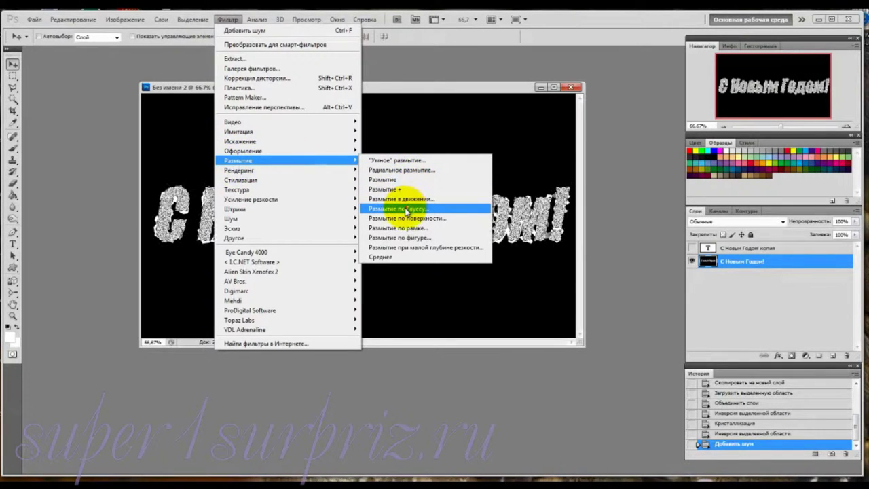
click(403, 208)
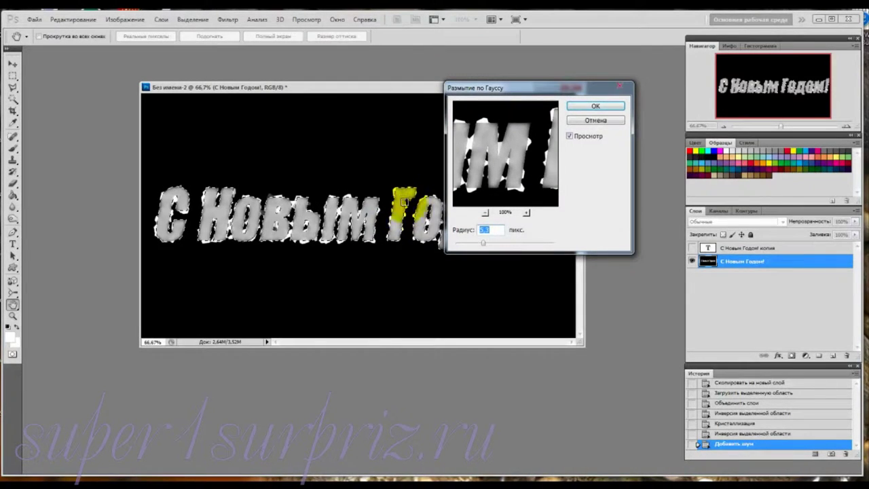
drag(483, 246, 468, 247)
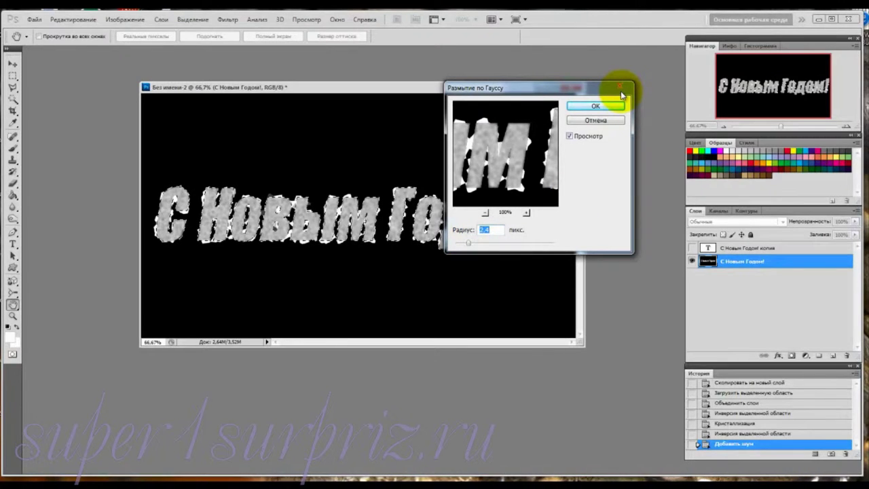
click(584, 110)
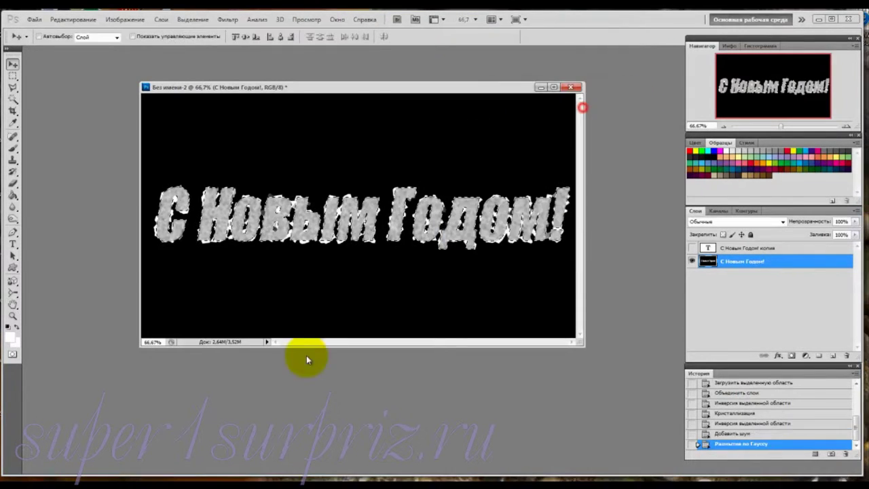
Apply a wavy multi-point RGB Curves adjustment for a metallic, icy sheen.
click(123, 22)
mouse_move(128, 45)
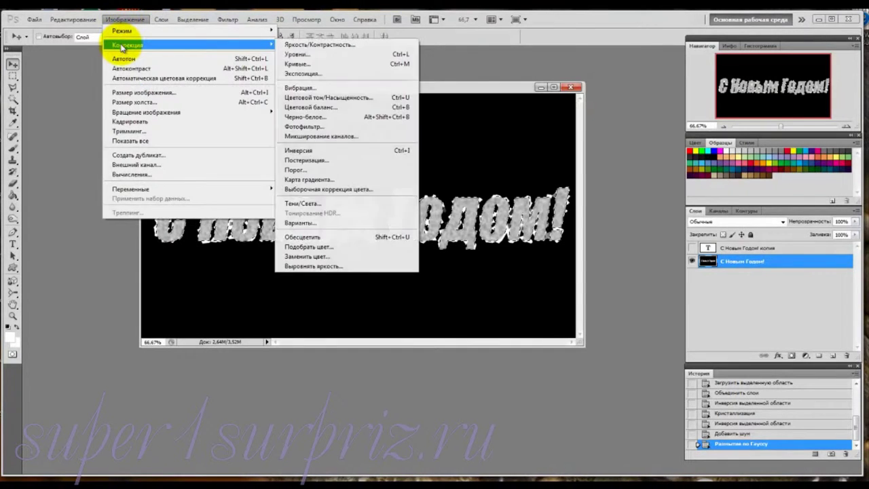
click(306, 64)
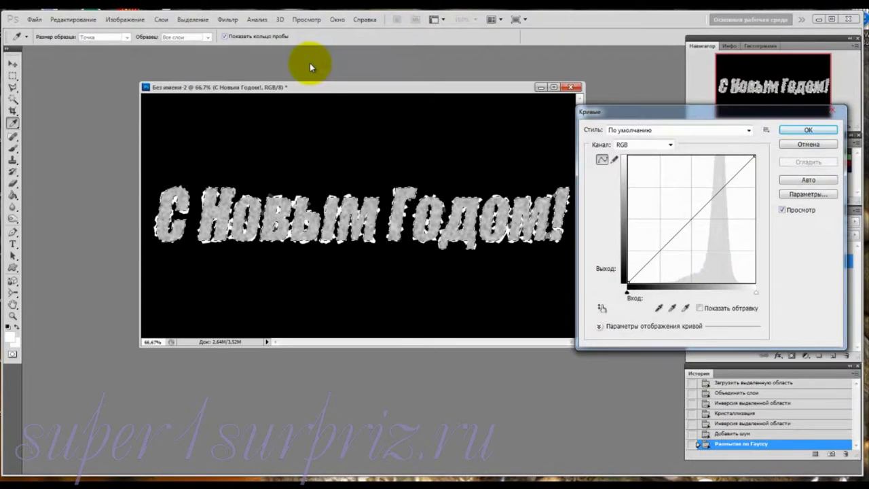
click(642, 269)
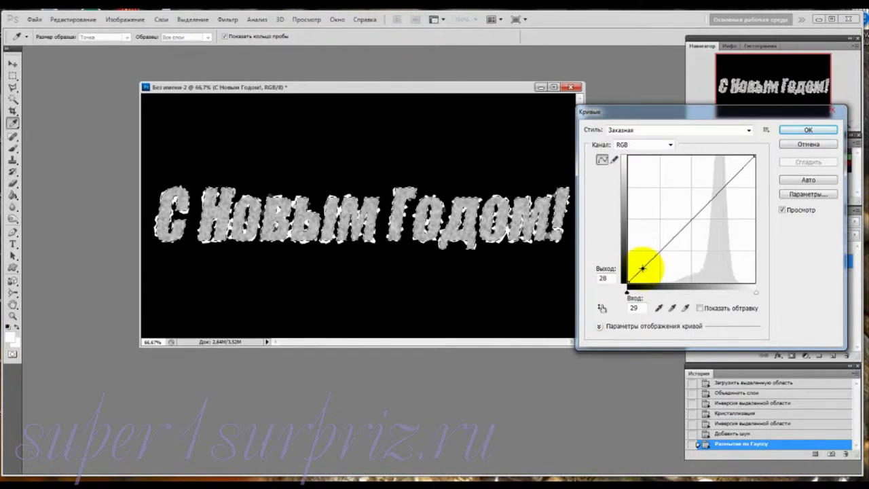
drag(642, 268, 638, 242)
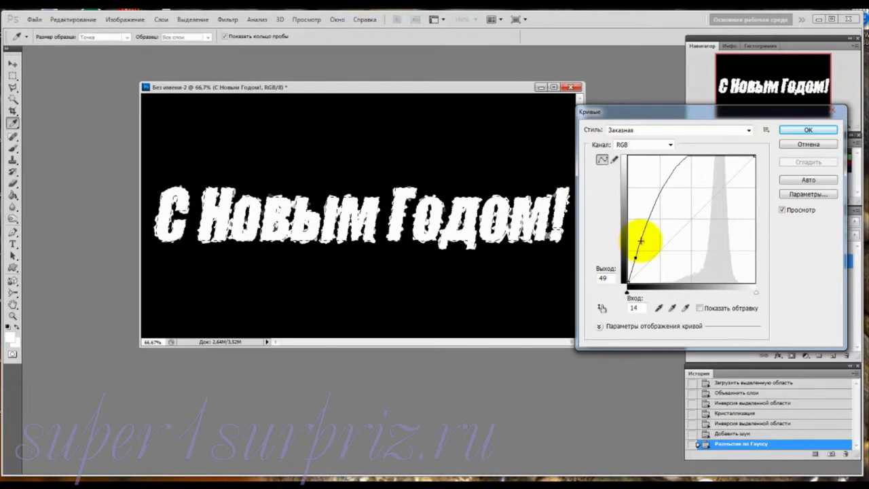
mouse_move(639, 240)
mouse_down()
mouse_move(641, 268)
mouse_move(655, 265)
mouse_move(645, 248)
mouse_up()
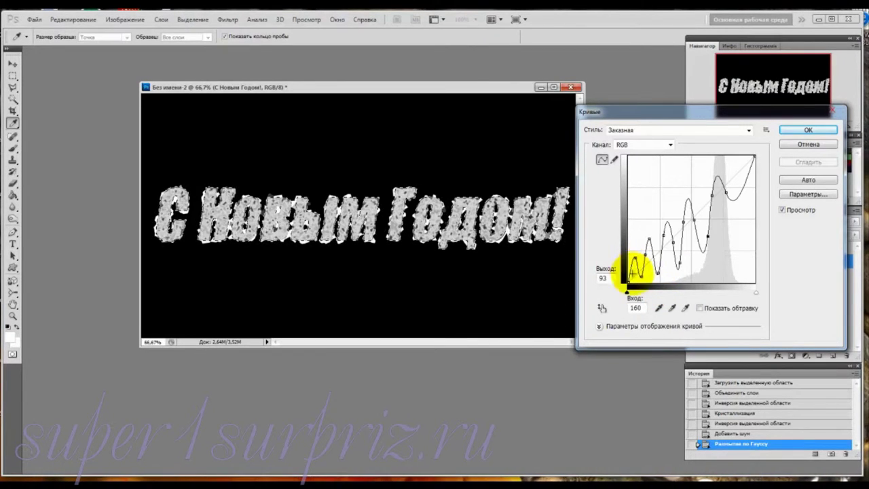
click(707, 236)
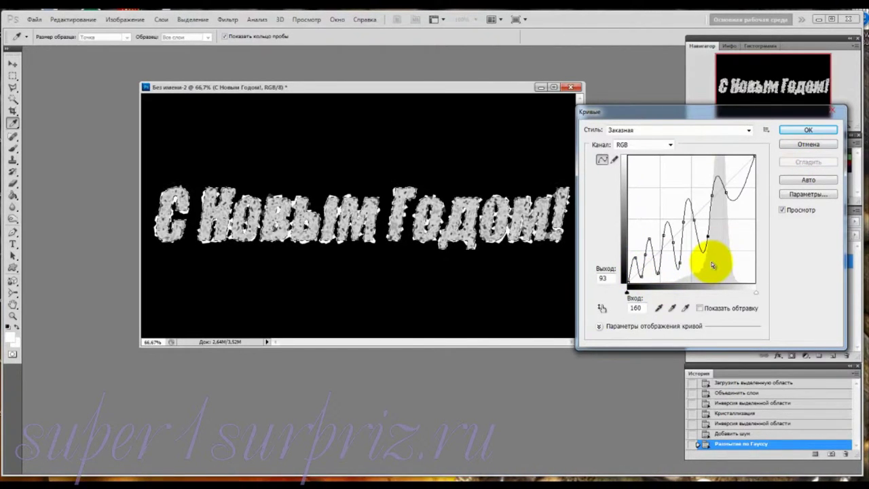
click(798, 131)
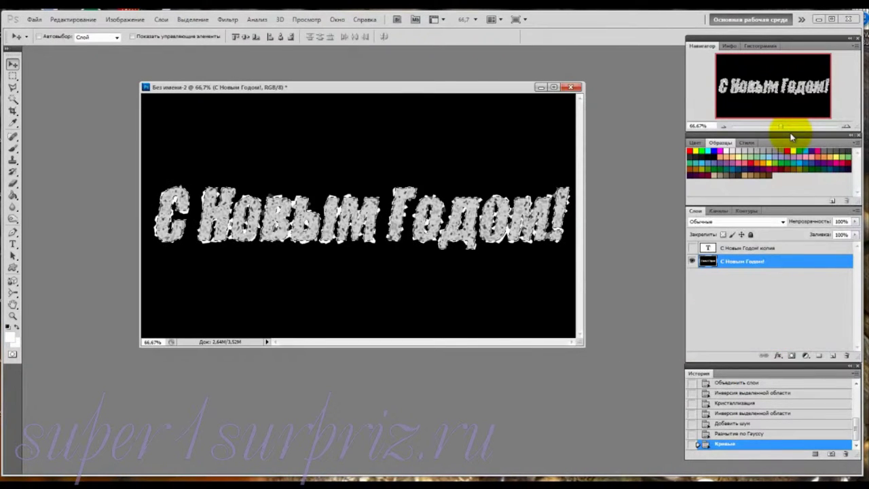
Rotate the canvas 90° CW, apply Wind from the right, then rotate back 90° CCW.
click(124, 19)
mouse_move(146, 112)
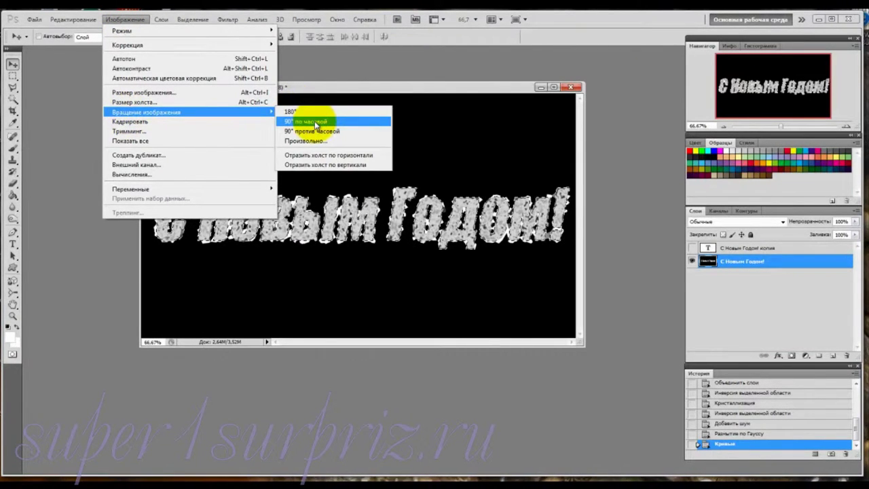
click(315, 122)
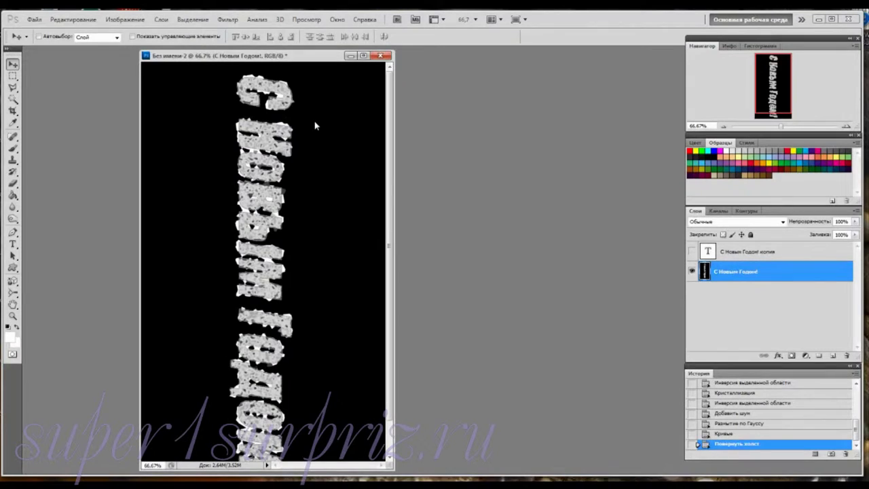
click(229, 19)
mouse_move(241, 180)
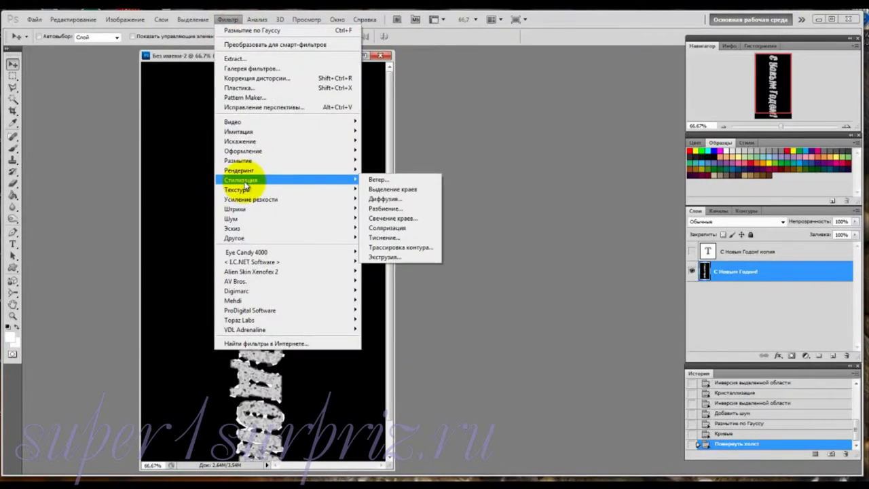
click(398, 180)
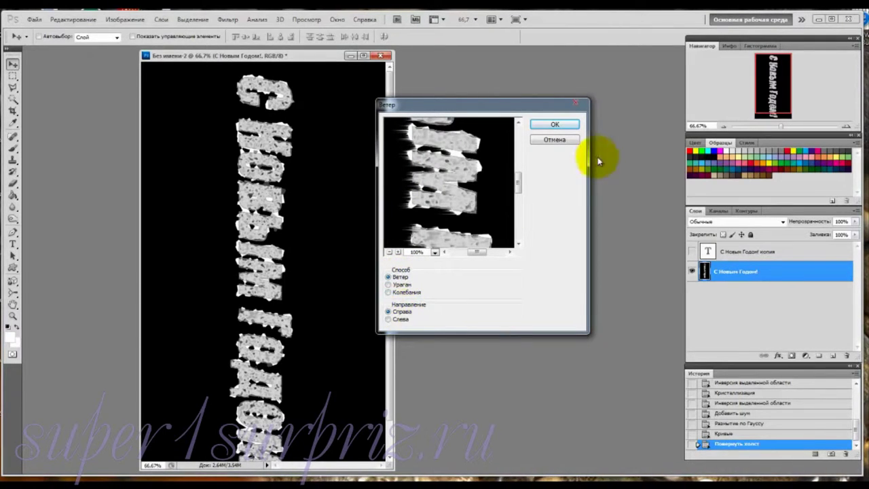
click(552, 125)
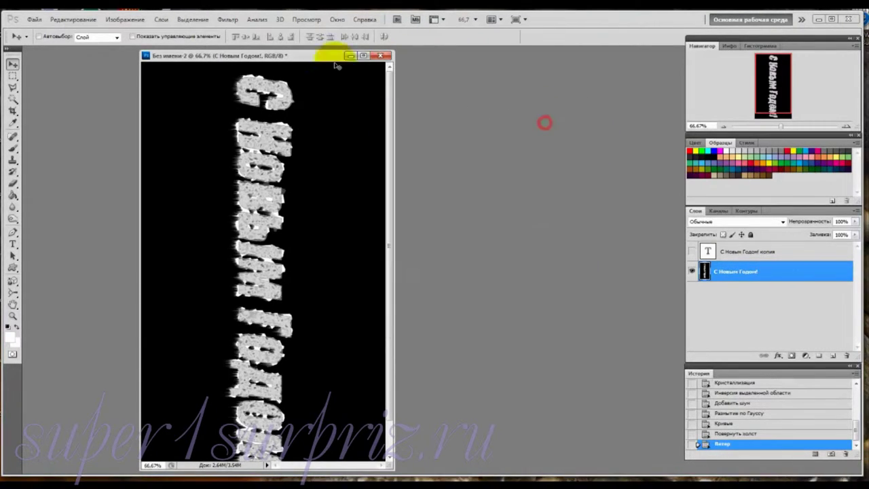
click(126, 19)
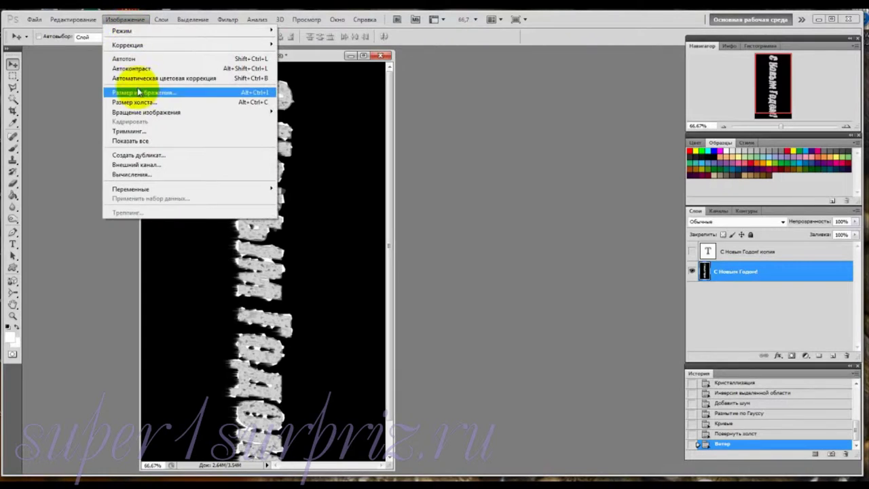
mouse_move(146, 112)
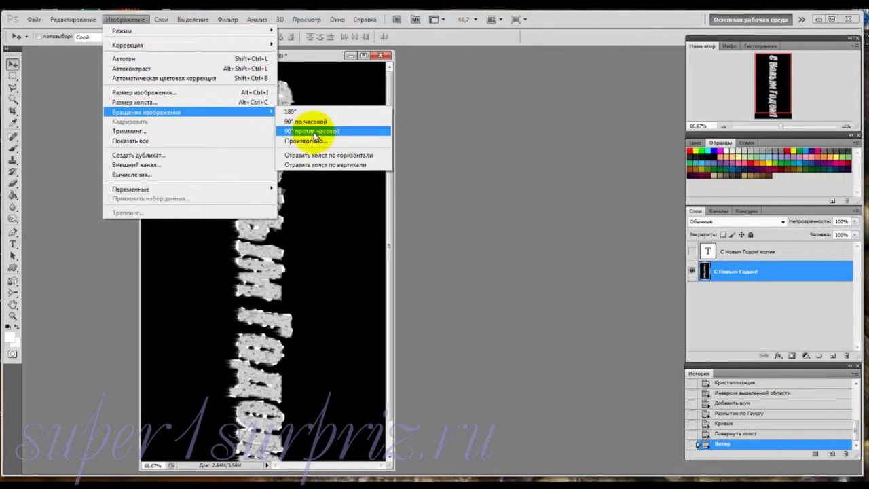
click(314, 131)
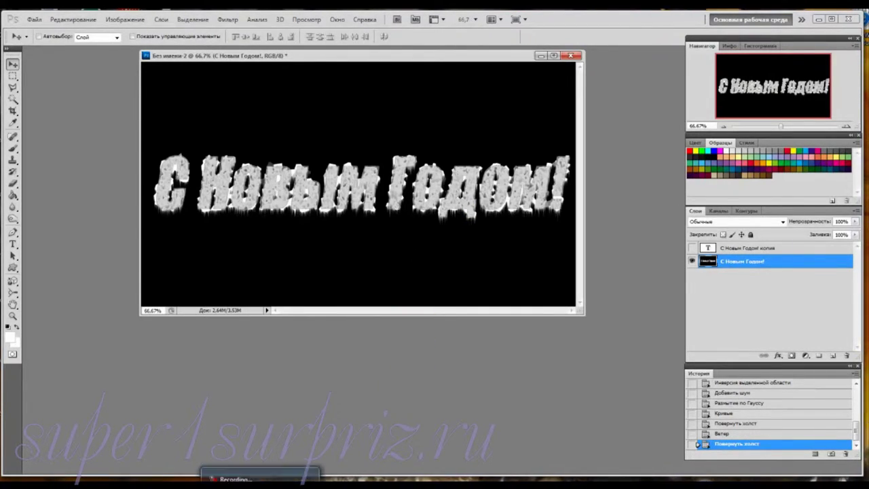
Apply Glowing Edges with edge width 3, edge brightness 6 and slightly higher smoothness.
click(227, 19)
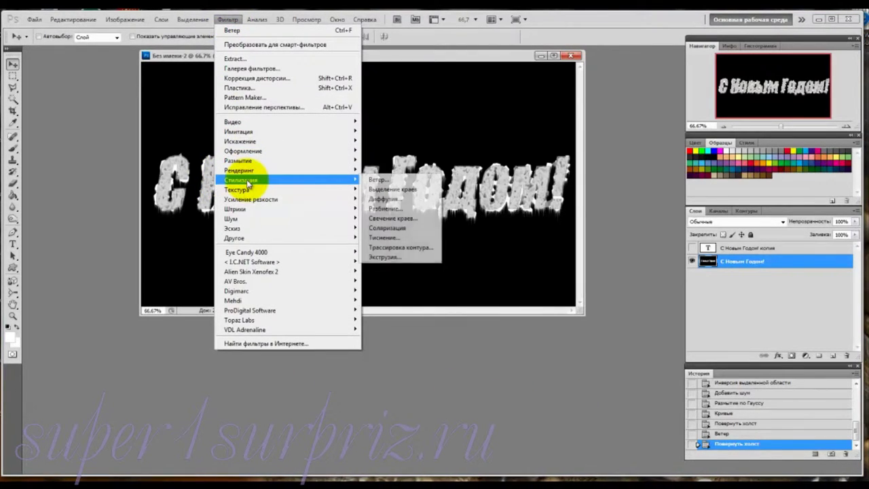
mouse_move(241, 180)
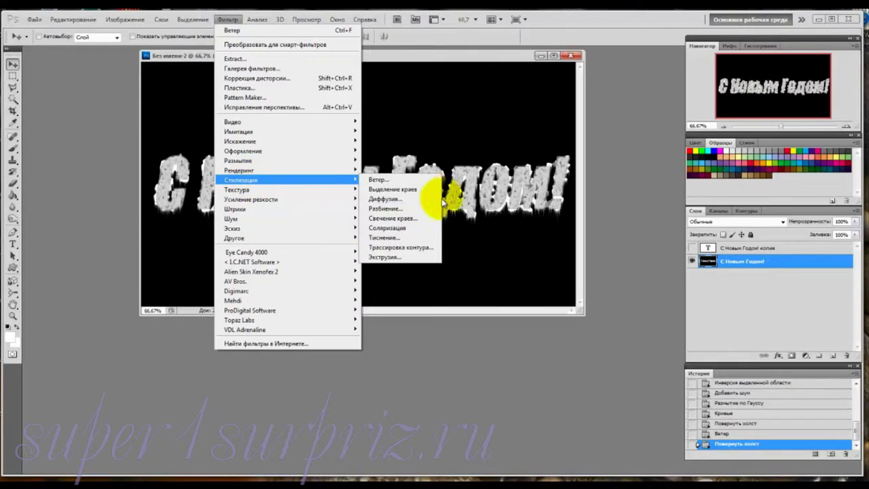
click(407, 218)
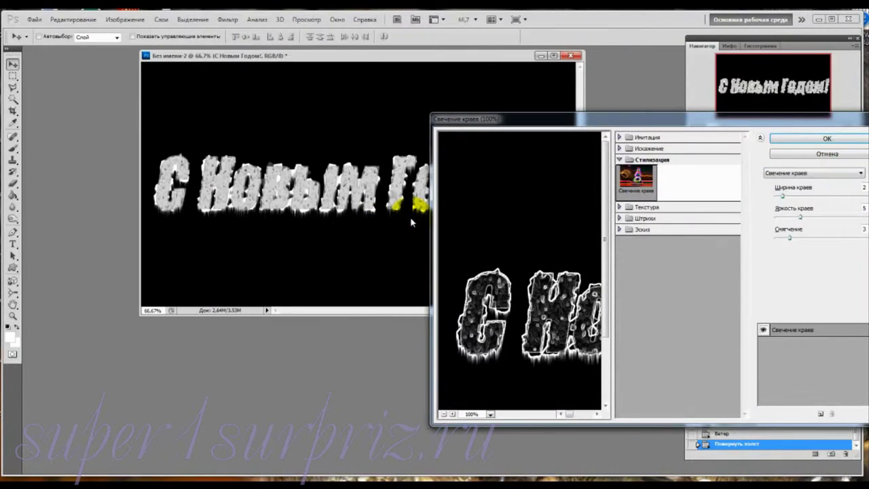
drag(785, 197, 787, 197)
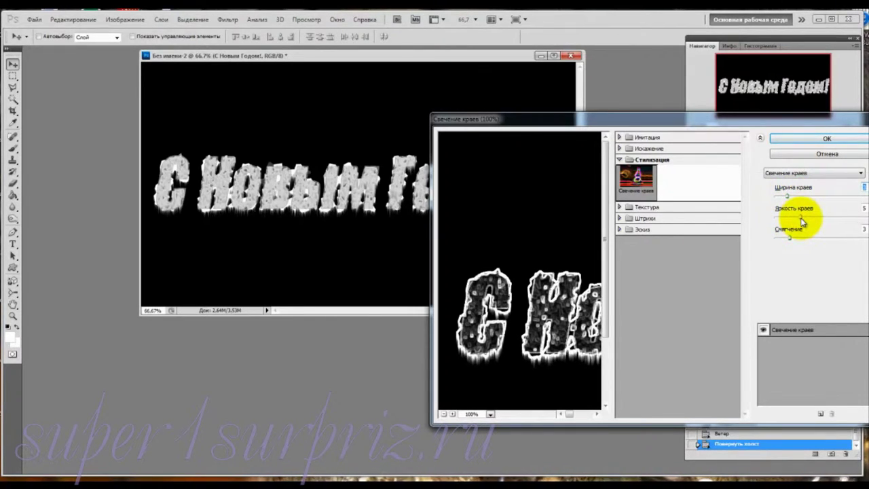
drag(801, 218, 805, 217)
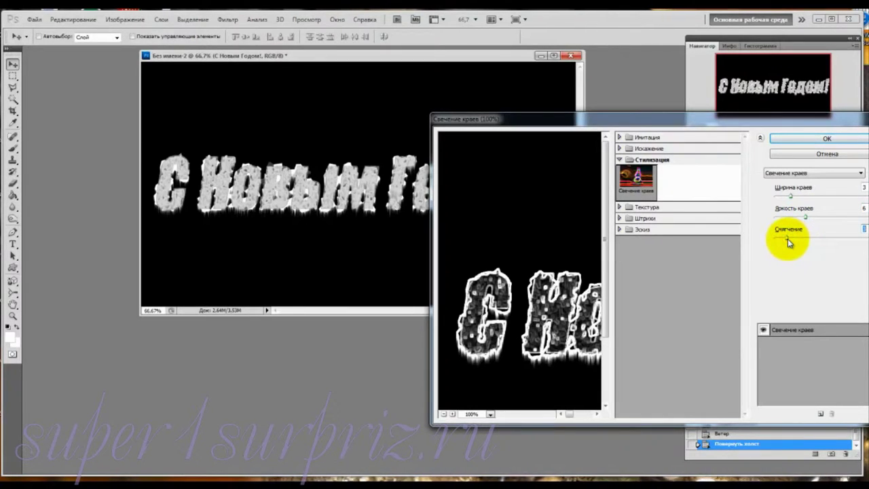
drag(787, 239, 792, 240)
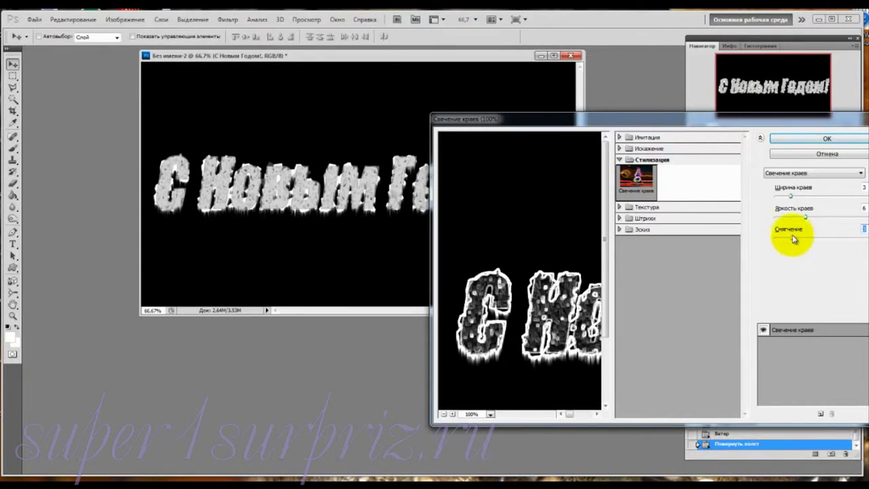
click(804, 139)
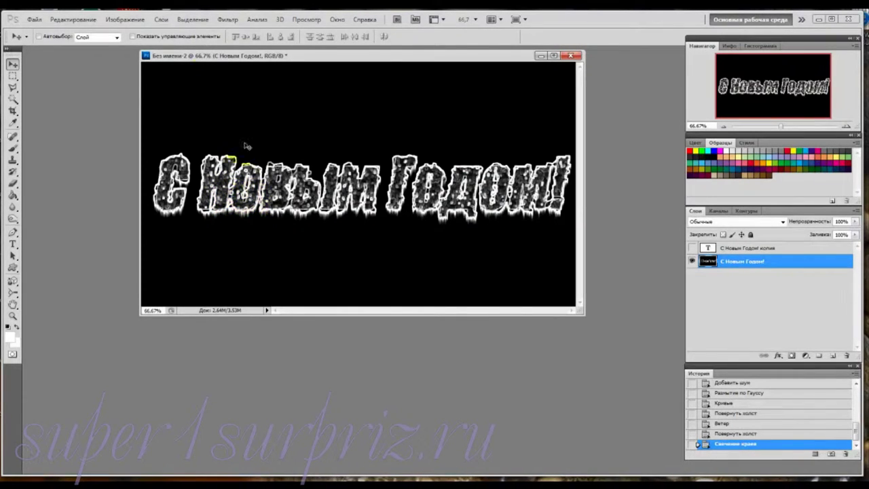
click(126, 24)
mouse_move(128, 44)
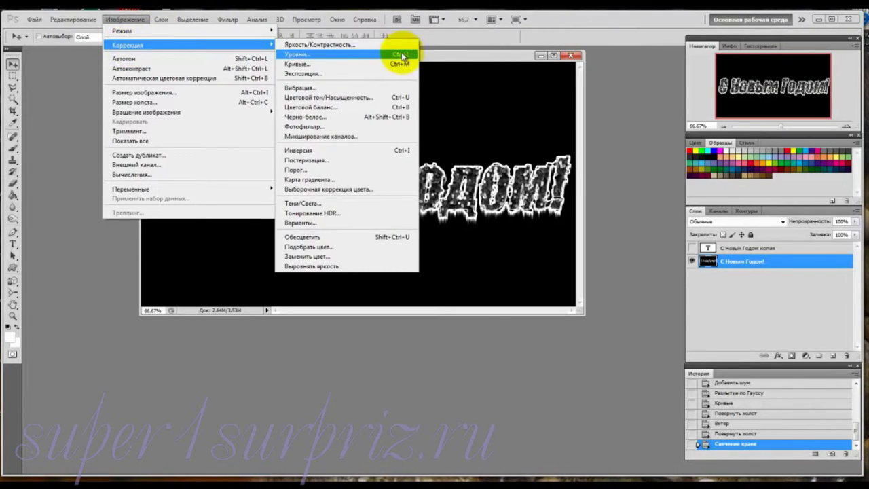
Color-balance the text toward cyan: midtones -44, shadows -36, highlights toward cyan and blue.
click(324, 107)
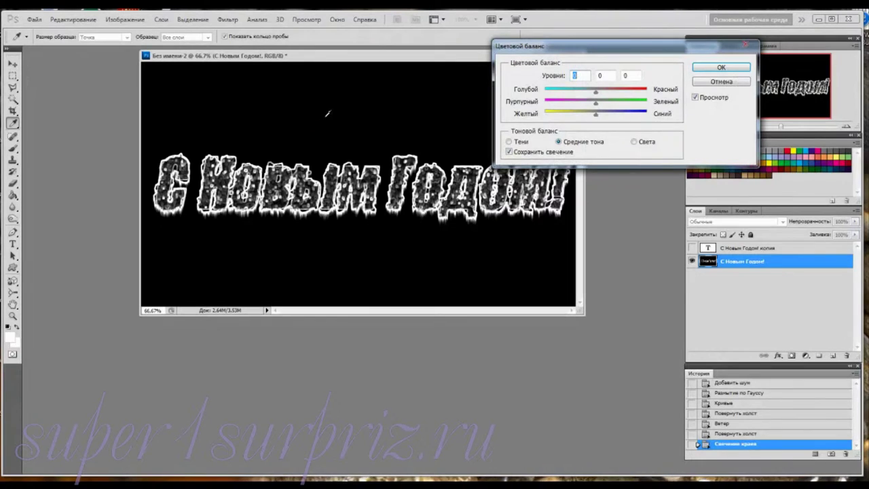
mouse_move(595, 92)
mouse_down()
mouse_move(574, 95)
mouse_move(616, 114)
mouse_up()
click(509, 143)
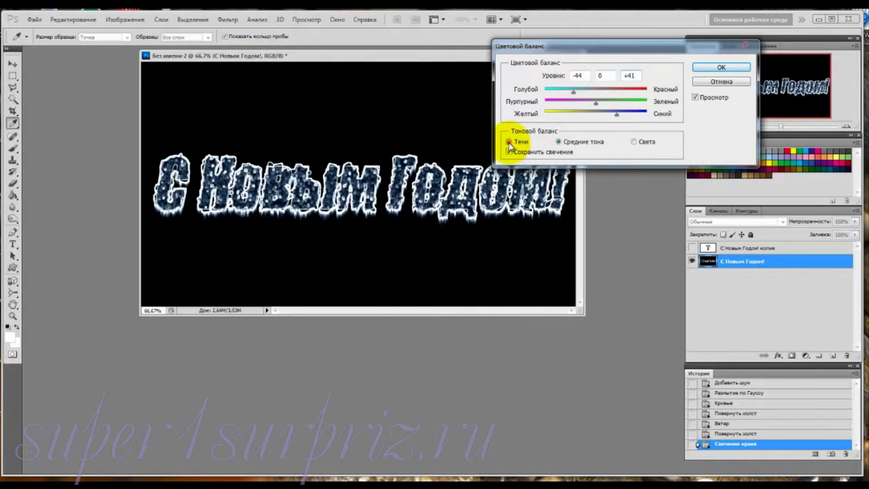
mouse_move(591, 91)
mouse_down()
mouse_move(577, 91)
mouse_move(612, 117)
mouse_up()
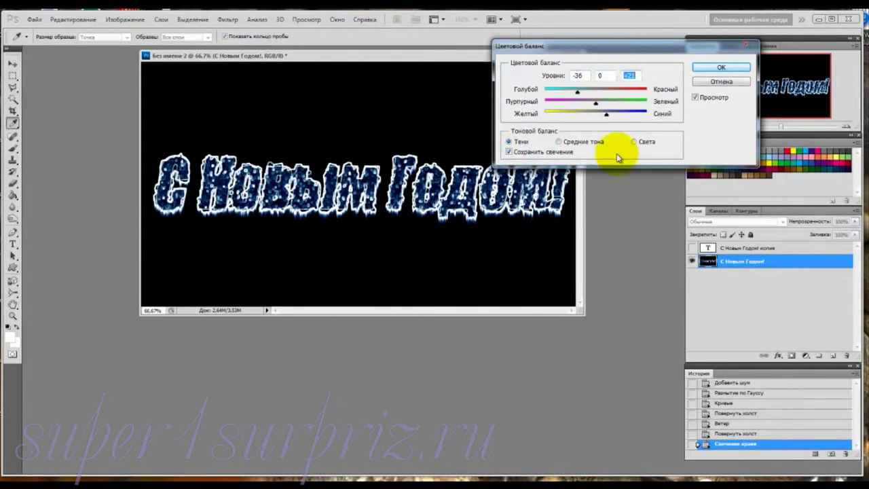
click(634, 142)
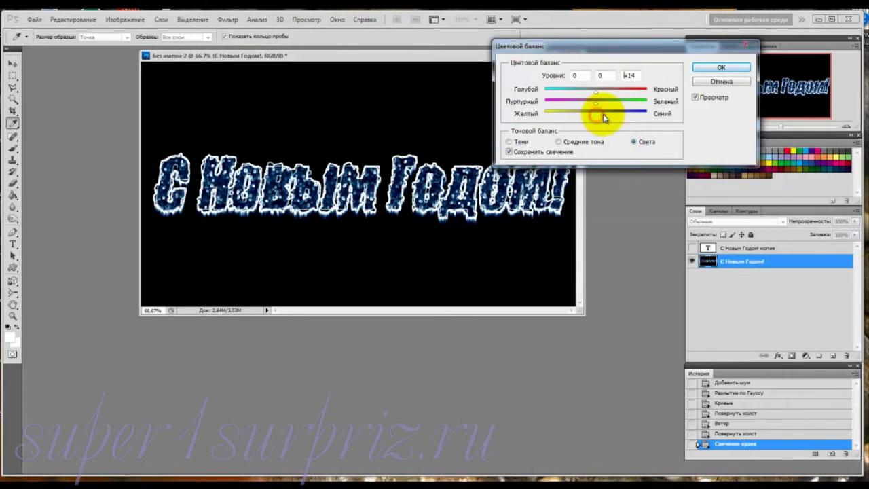
mouse_move(595, 89)
mouse_down()
mouse_move(572, 95)
mouse_move(600, 114)
mouse_up()
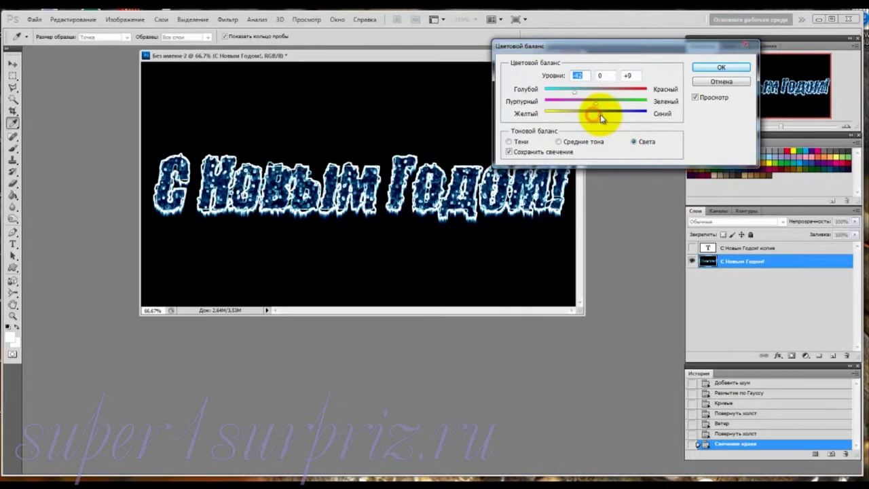
click(705, 67)
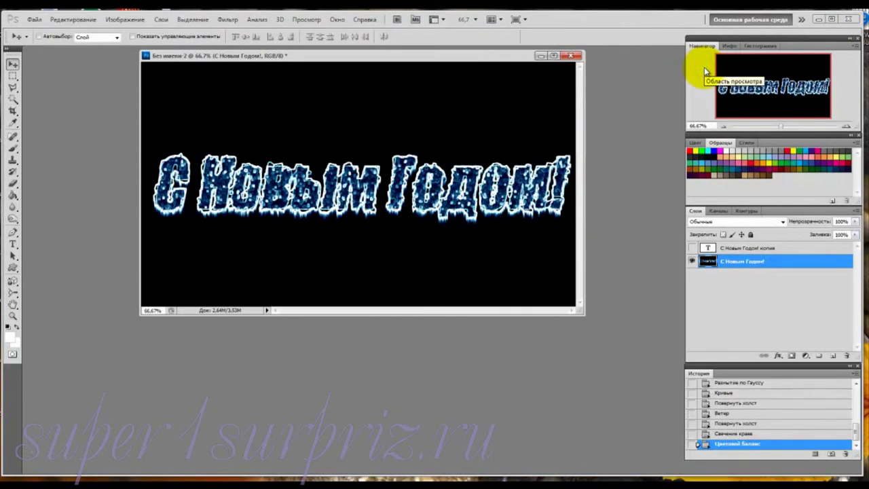
Make the 'С Новым Годом! копия' layer visible and active, showing its layer options.
click(692, 249)
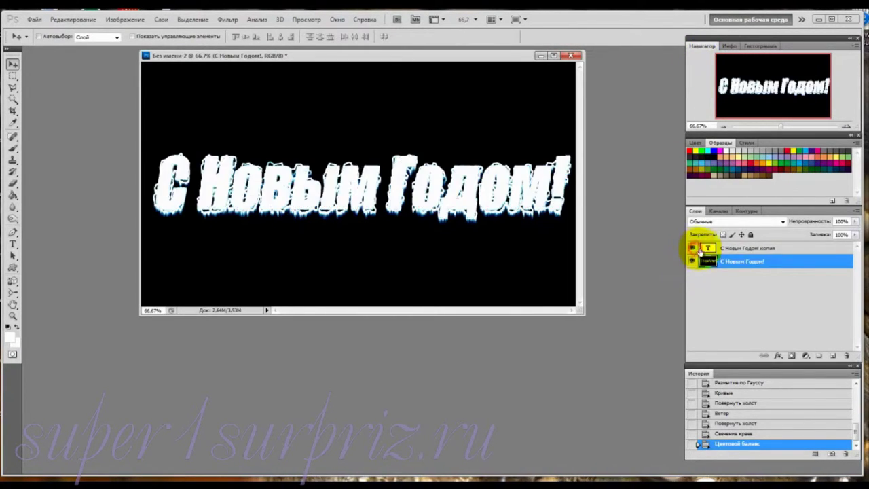
click(738, 248)
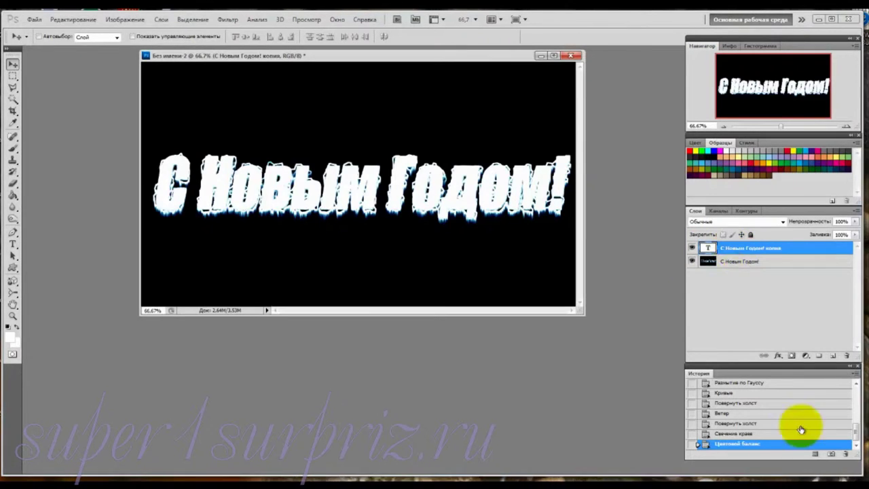
right_click(743, 250)
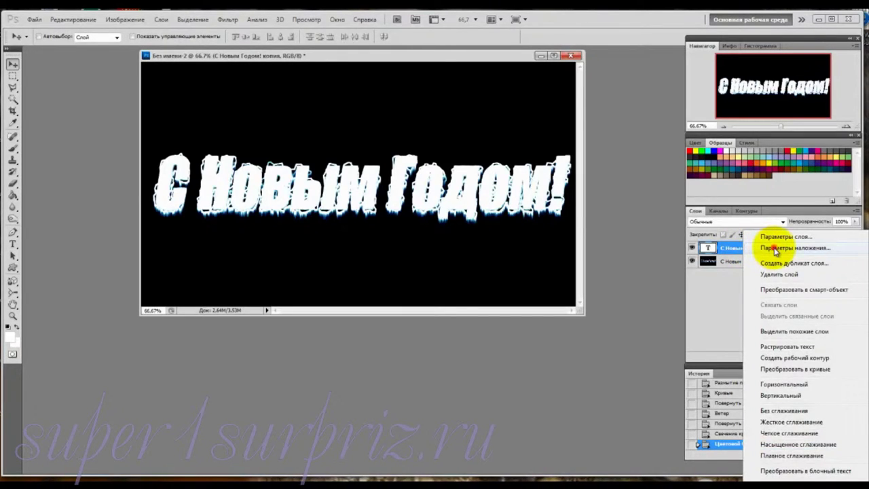
Add Bevel and Emboss to the text copy with a blue #2172a1 shadow colour.
click(775, 248)
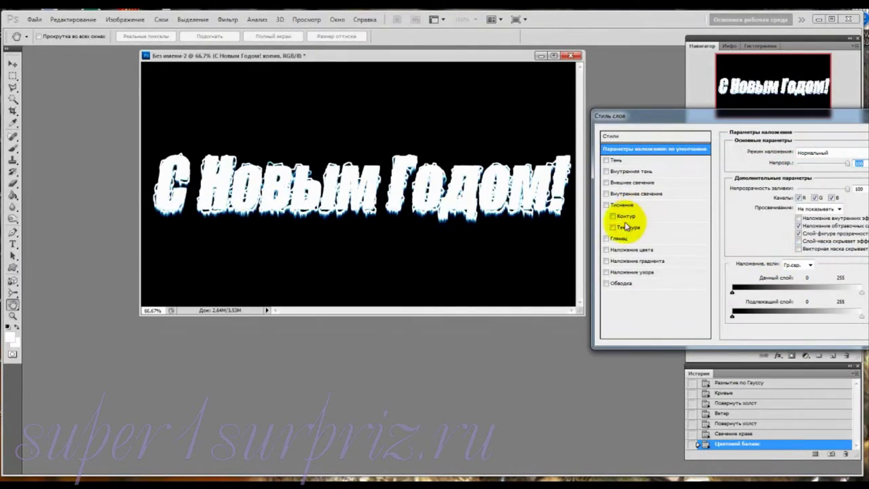
click(605, 205)
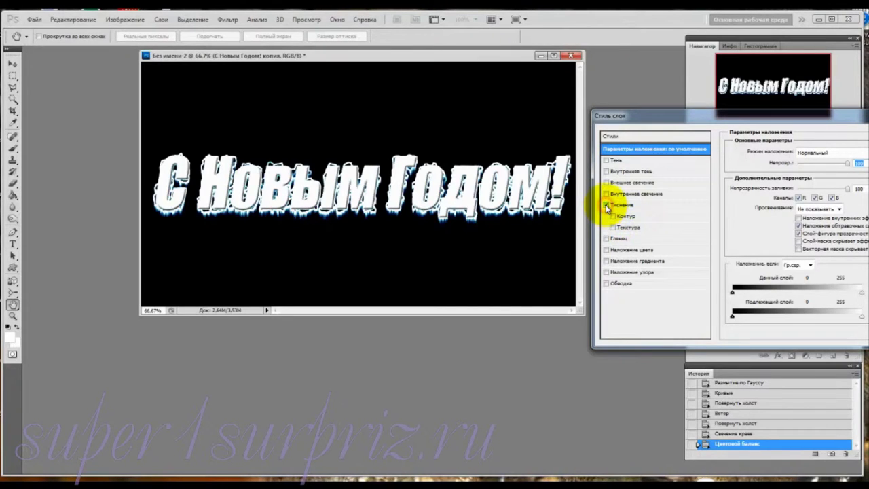
click(639, 203)
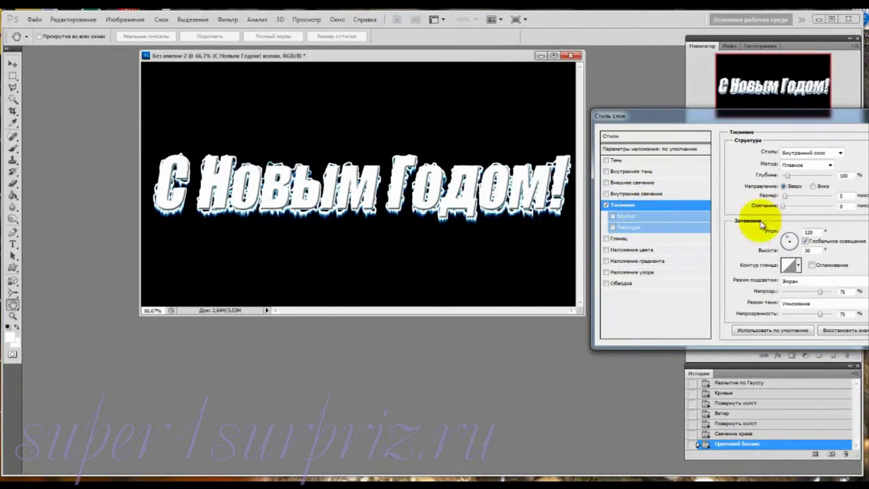
click(865, 303)
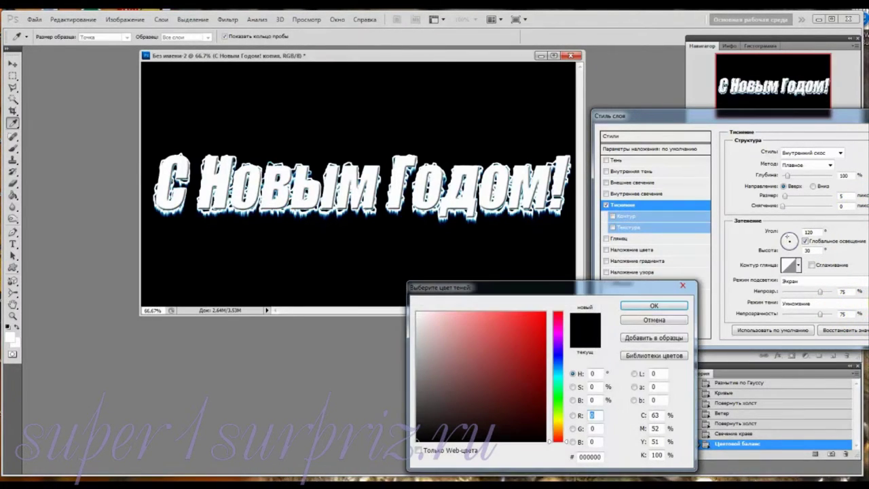
drag(557, 365, 558, 357)
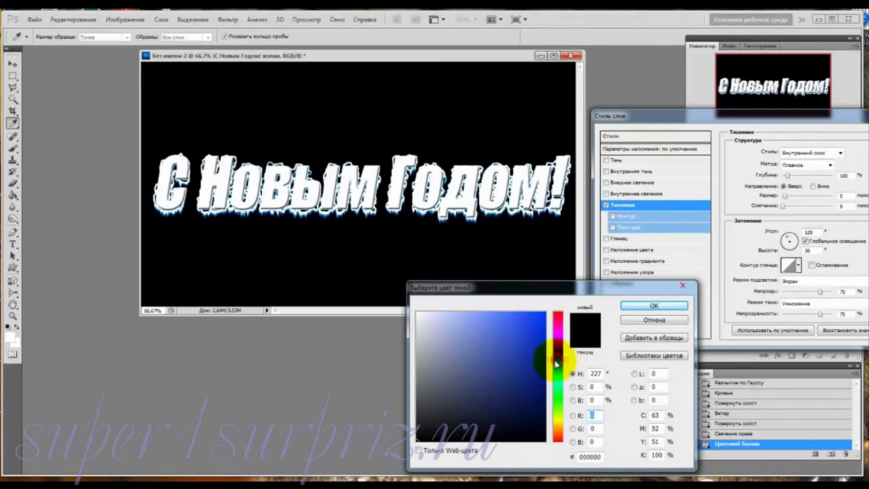
click(500, 368)
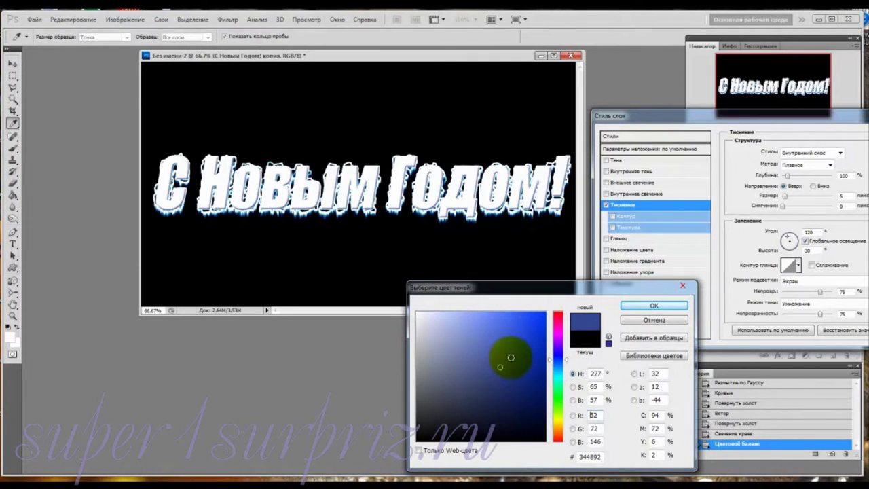
drag(561, 360, 560, 369)
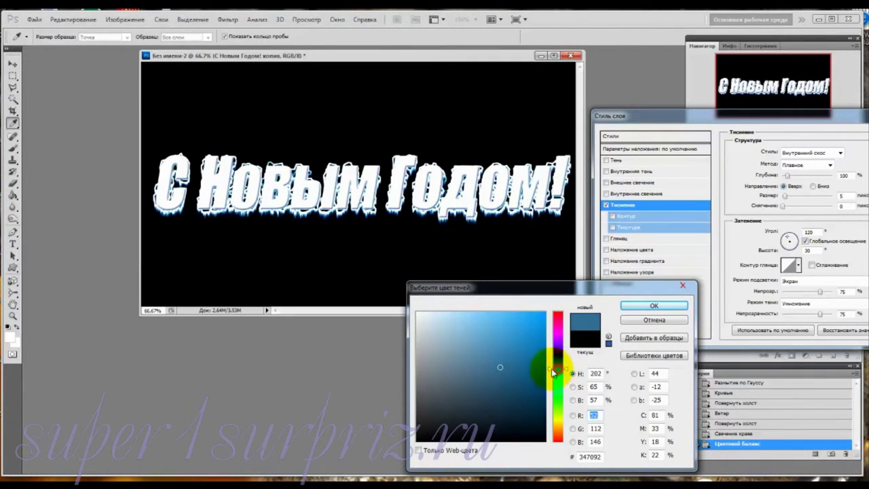
click(640, 306)
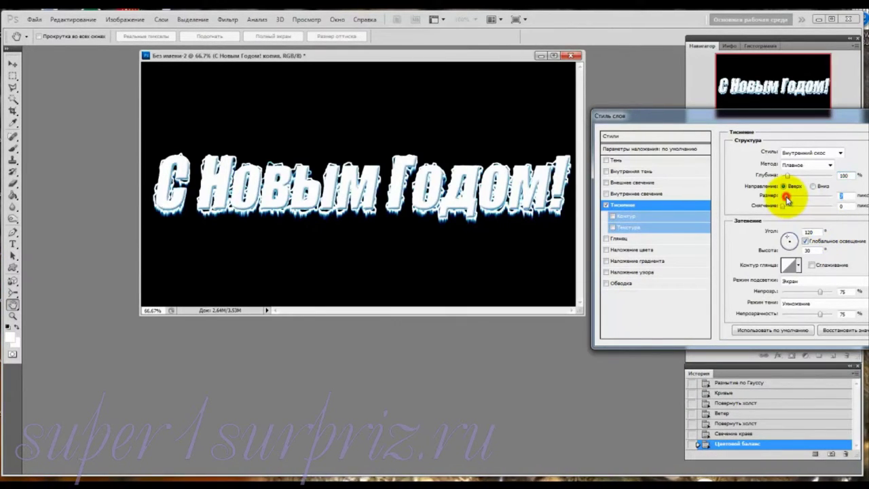
Reduce the bevel size to its minimum, set Soften to 3, and apply the style.
mouse_move(784, 195)
mouse_down()
mouse_move(792, 208)
mouse_move(788, 196)
mouse_up()
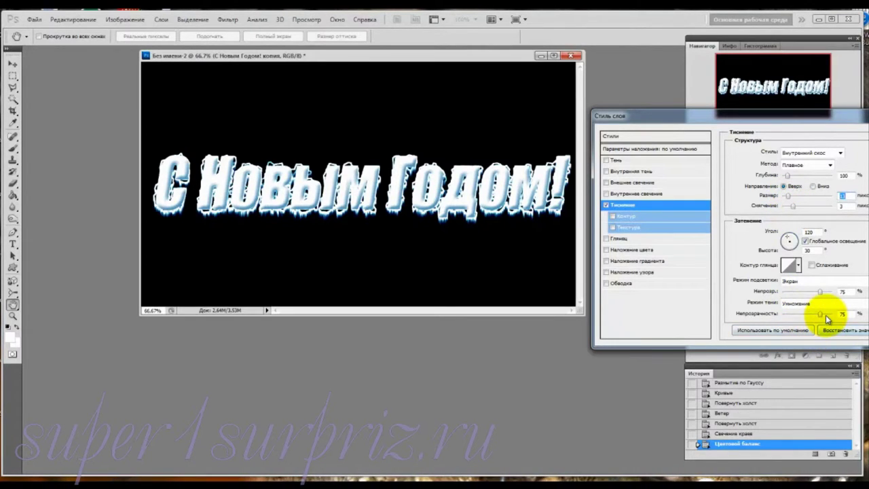
click(831, 165)
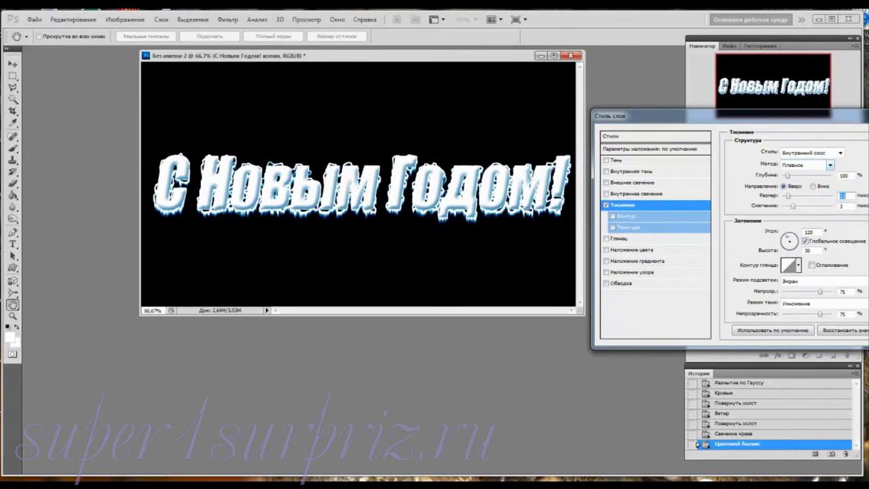
drag(826, 114, 604, 114)
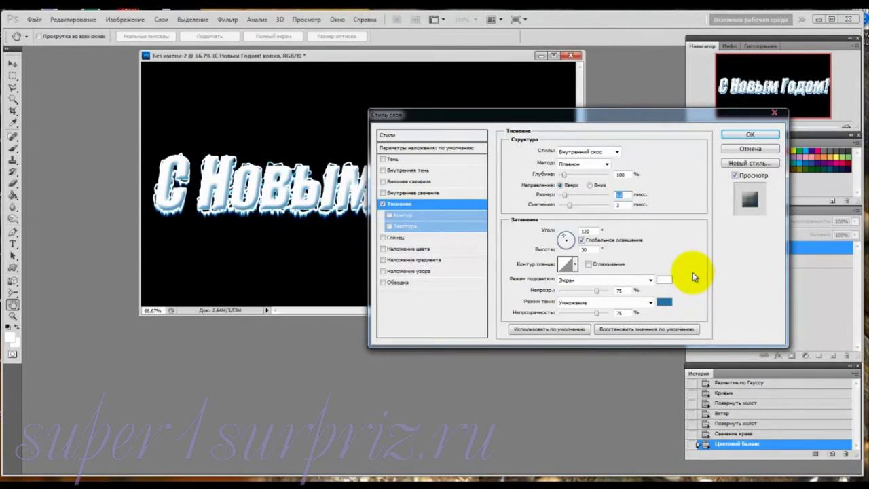
click(750, 133)
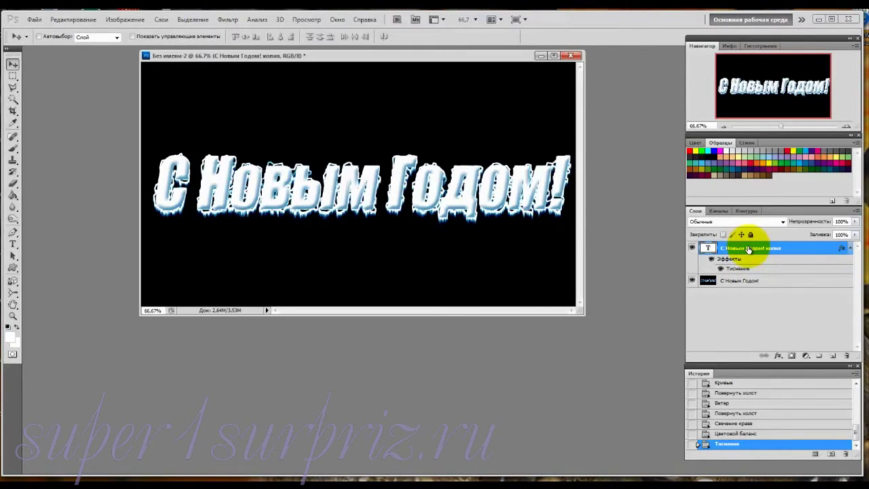
Rasterize the text copy layer and soften it with a 2,7 px Gaussian Blur.
right_click(748, 250)
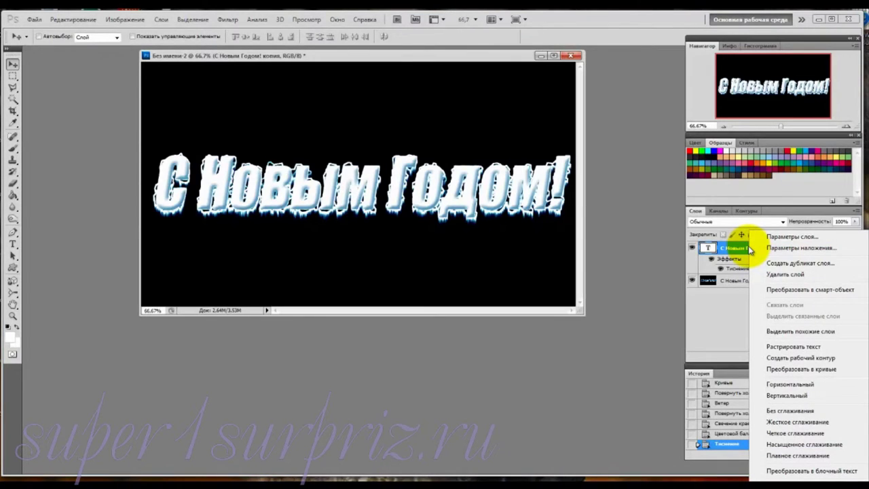
click(778, 350)
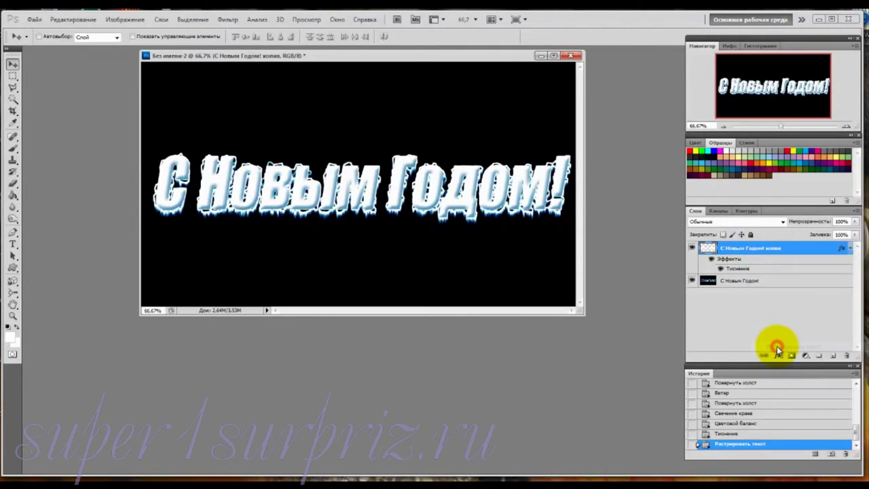
click(228, 21)
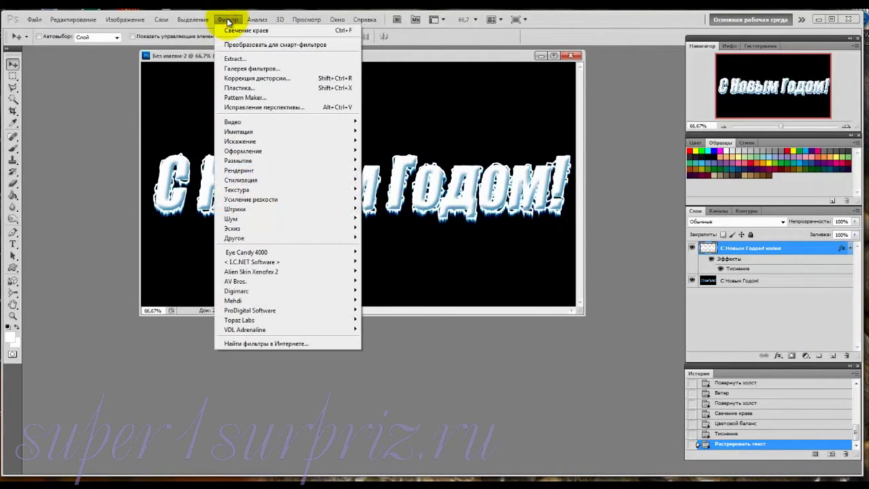
mouse_move(237, 160)
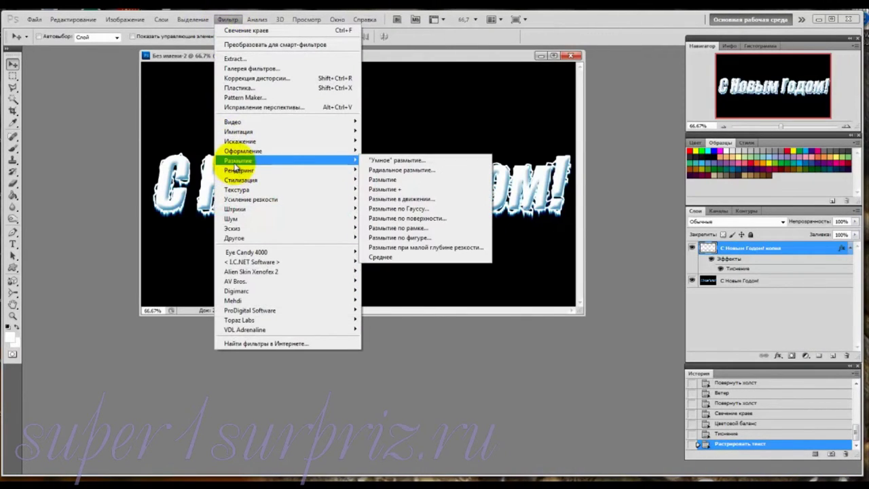
click(411, 209)
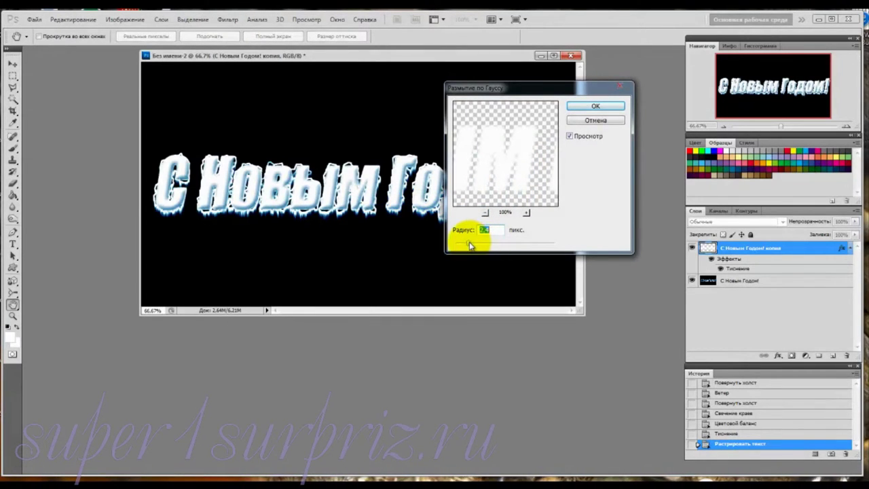
drag(468, 242, 471, 247)
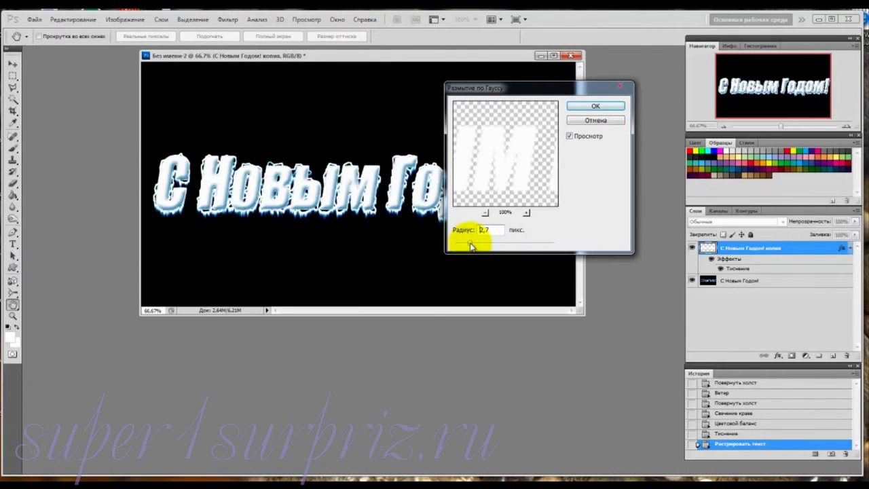
click(615, 107)
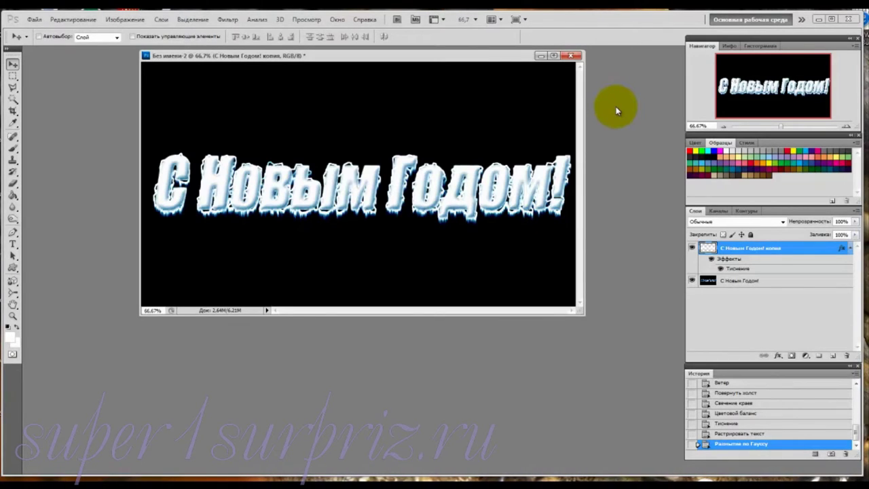
Merge the original 'С Новым Годом!' layer with its embossed copy into one layer.
ctrl+click(788, 281)
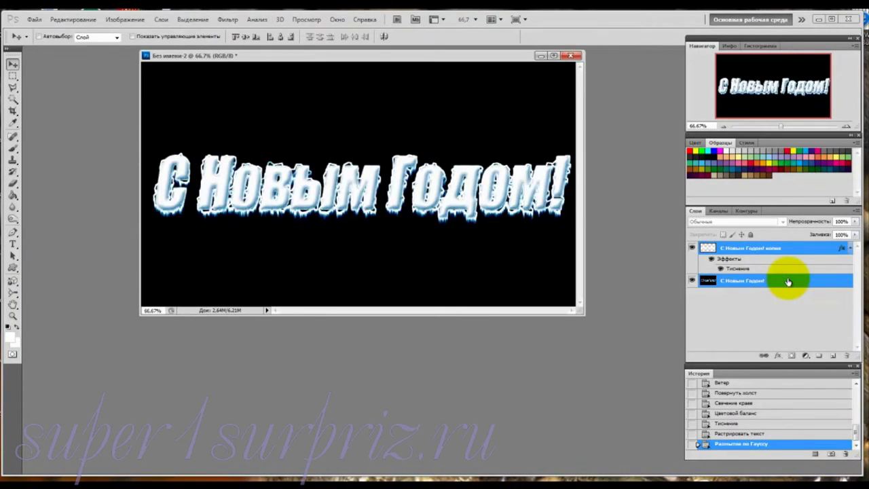
right_click(787, 281)
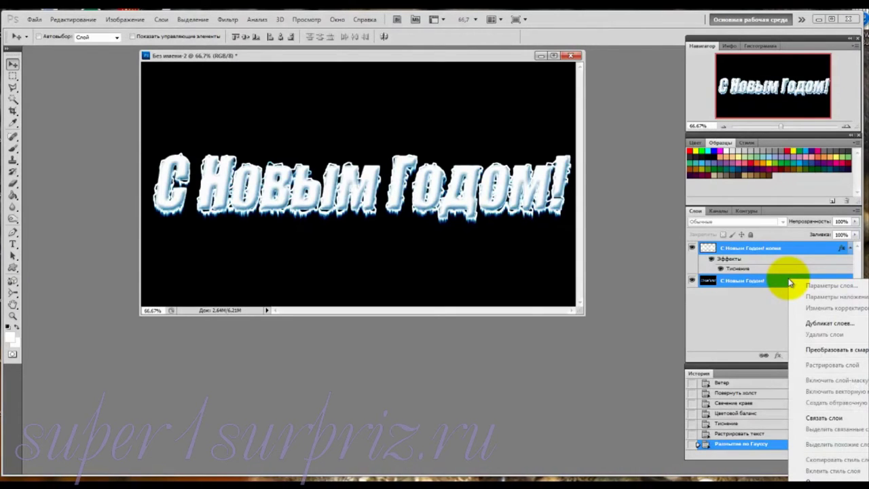
click(820, 479)
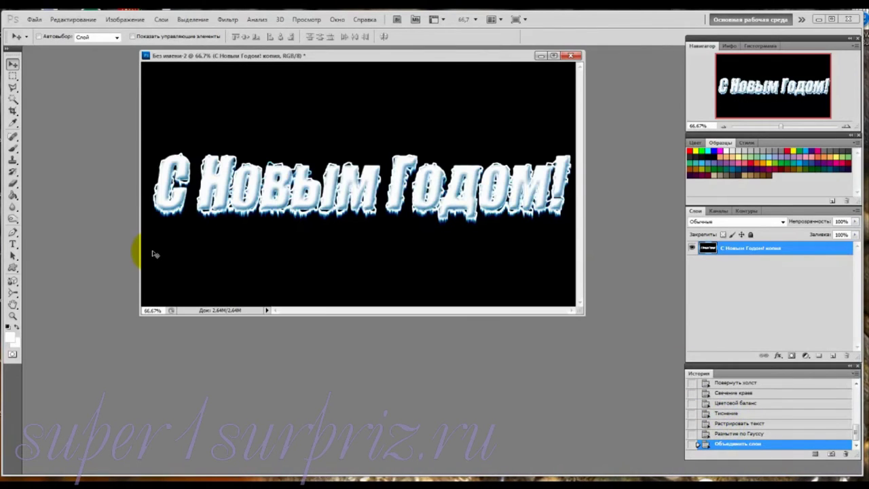
click(121, 20)
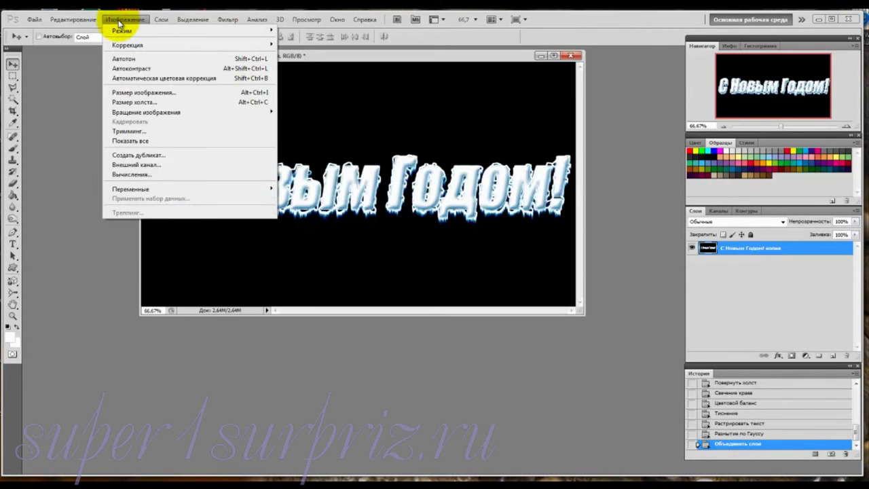
mouse_move(127, 45)
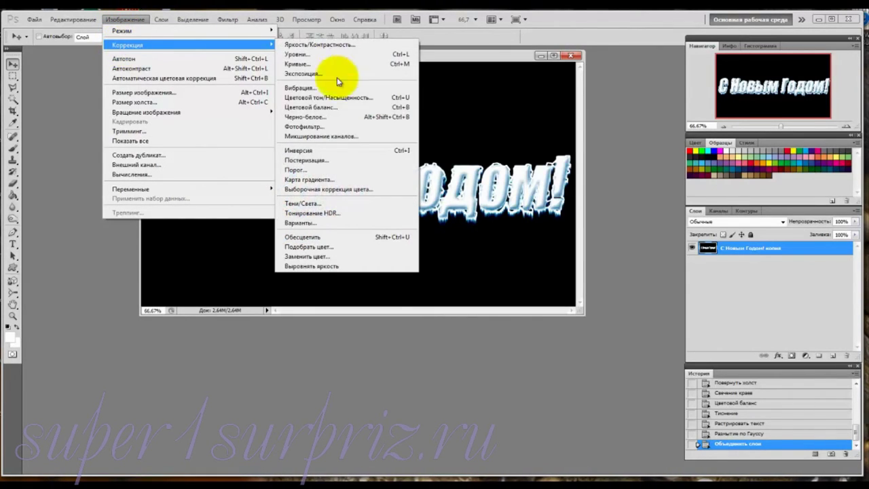
Color-balance the merged layer: midtones -44/0/+41, shadows toward blue, highlights blue +25.
click(329, 107)
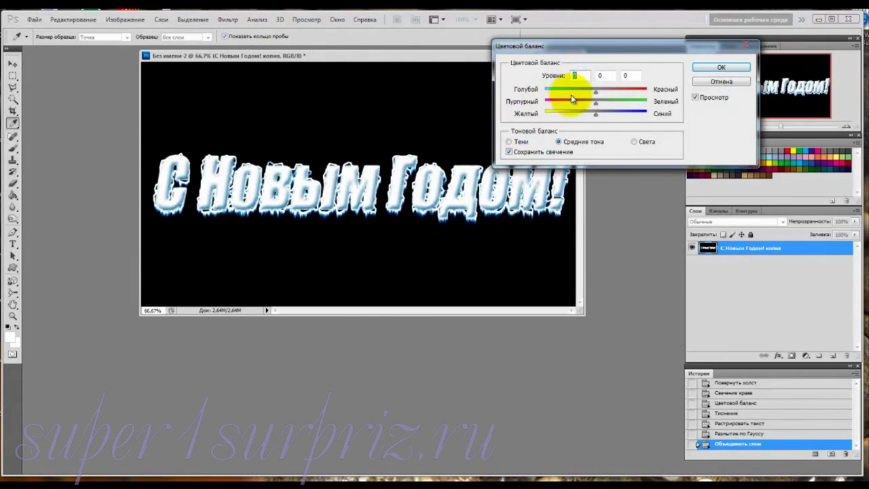
mouse_move(596, 90)
mouse_down()
mouse_move(571, 95)
mouse_move(618, 117)
mouse_up()
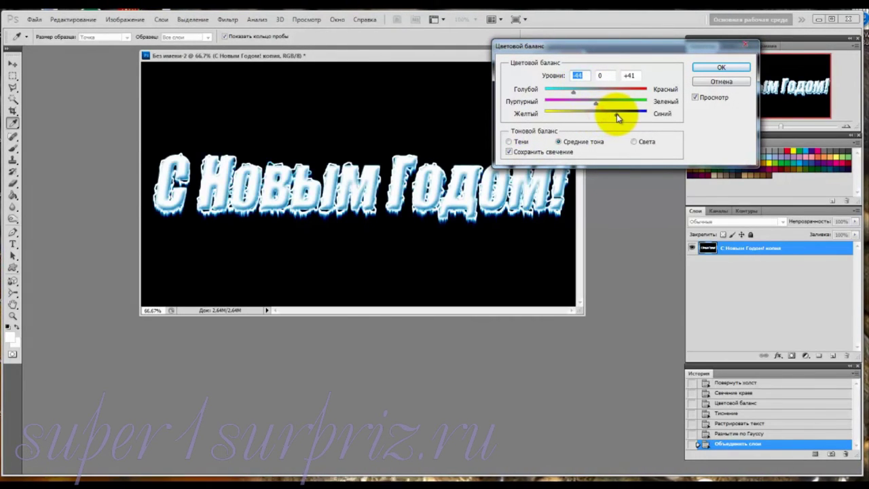
click(508, 141)
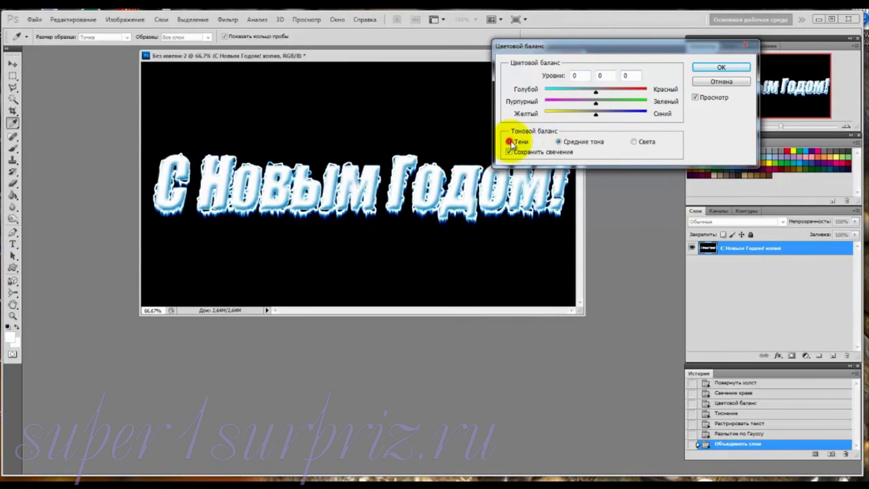
mouse_move(596, 114)
mouse_down()
mouse_move(620, 117)
mouse_move(578, 94)
mouse_move(600, 96)
mouse_move(585, 119)
mouse_move(608, 116)
mouse_up()
click(633, 142)
click(722, 66)
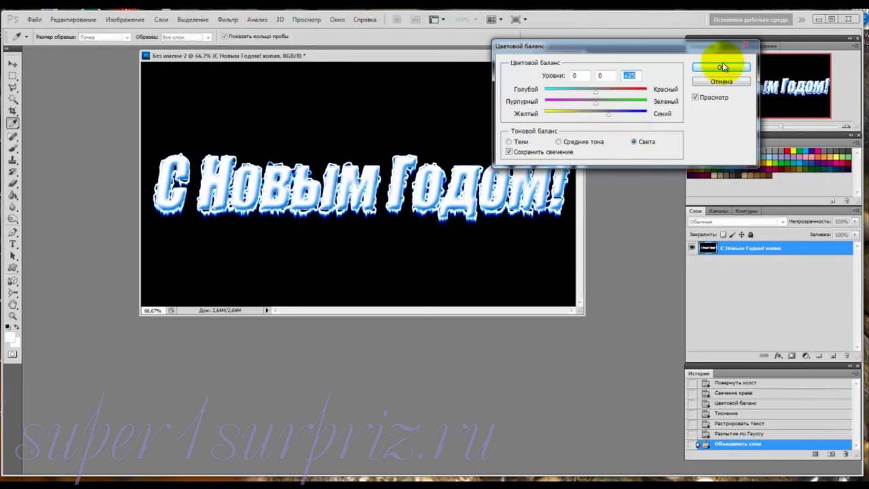
click(722, 66)
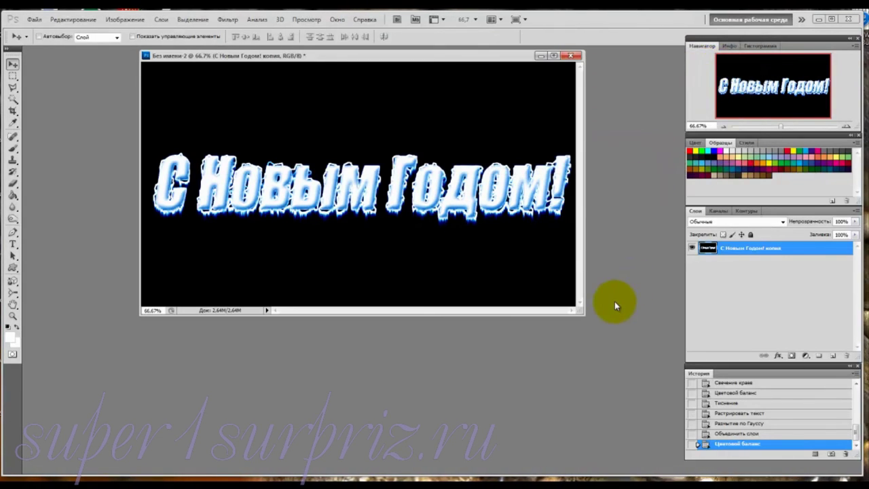